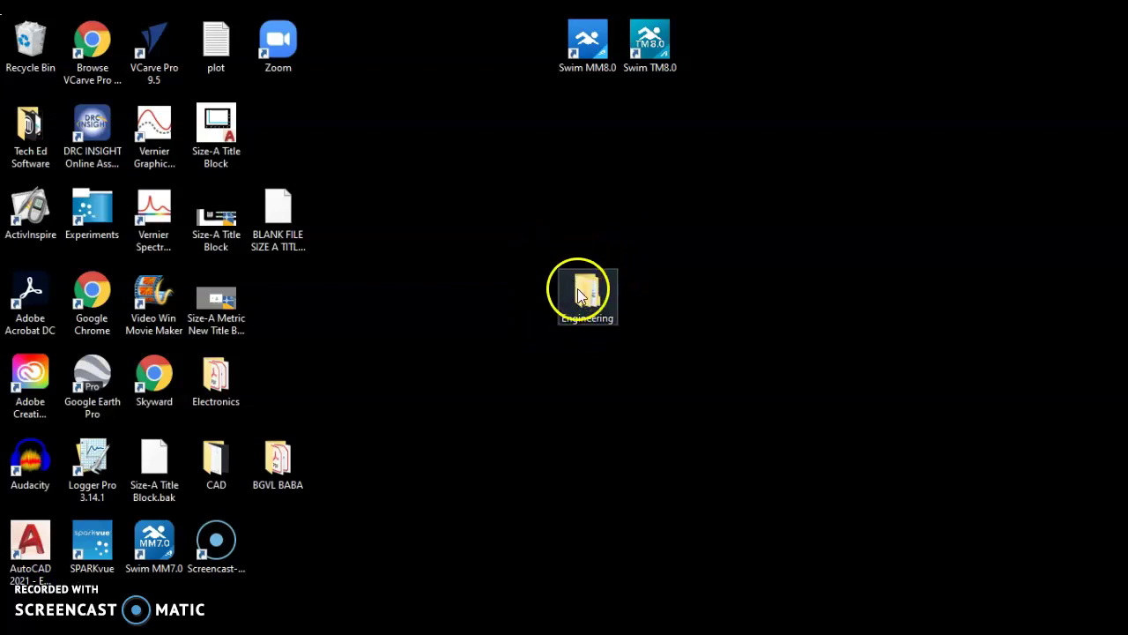
Create a new folder on the desktop and confirm its name
{"action": "right_click", "coordinate": [514, 359]}
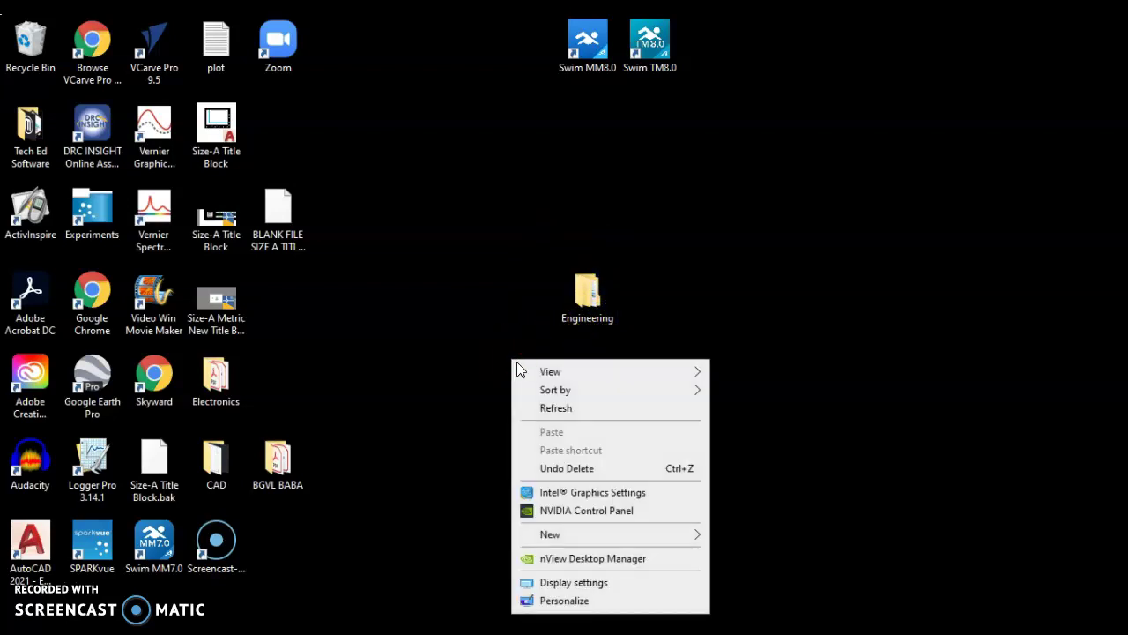
{"action": "mouse_move", "coordinate": [581, 536]}
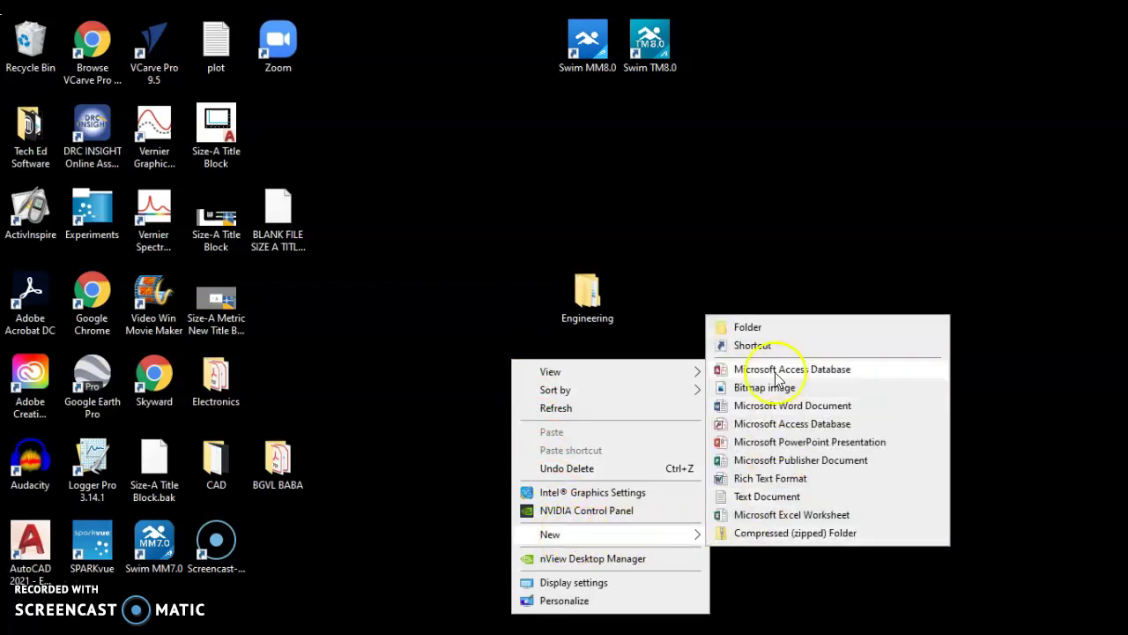
{"action": "left_click", "coordinate": [767, 336]}
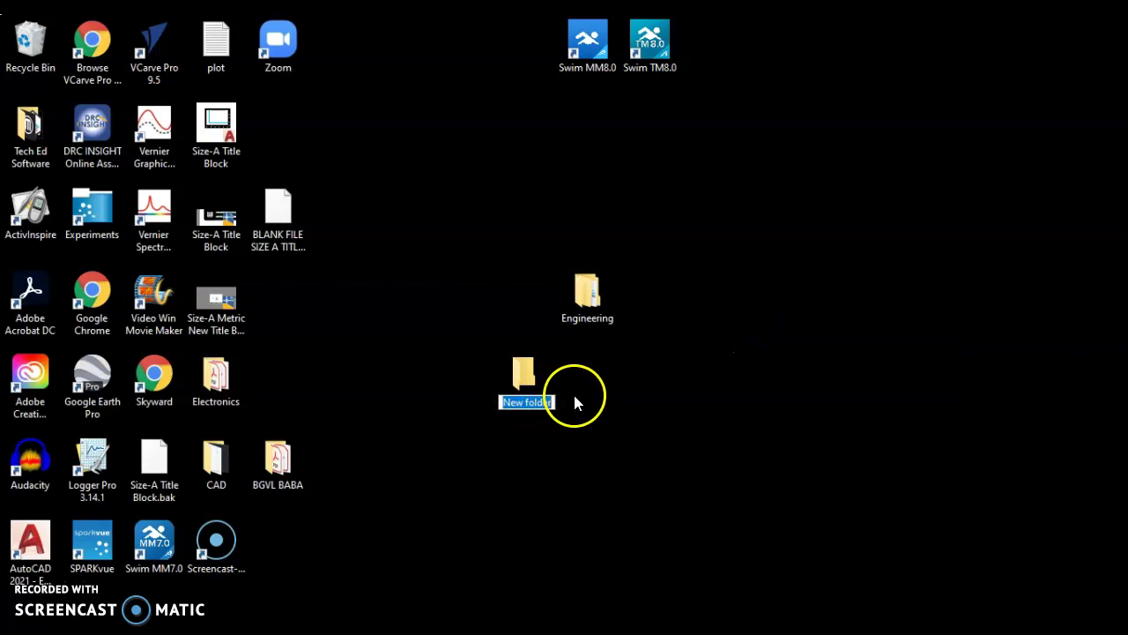
{"action": "left_click", "coordinate": [574, 403]}
Open the Engineering folder, then its Big Joint subfolder
{"action": "double_click", "coordinate": [589, 291]}
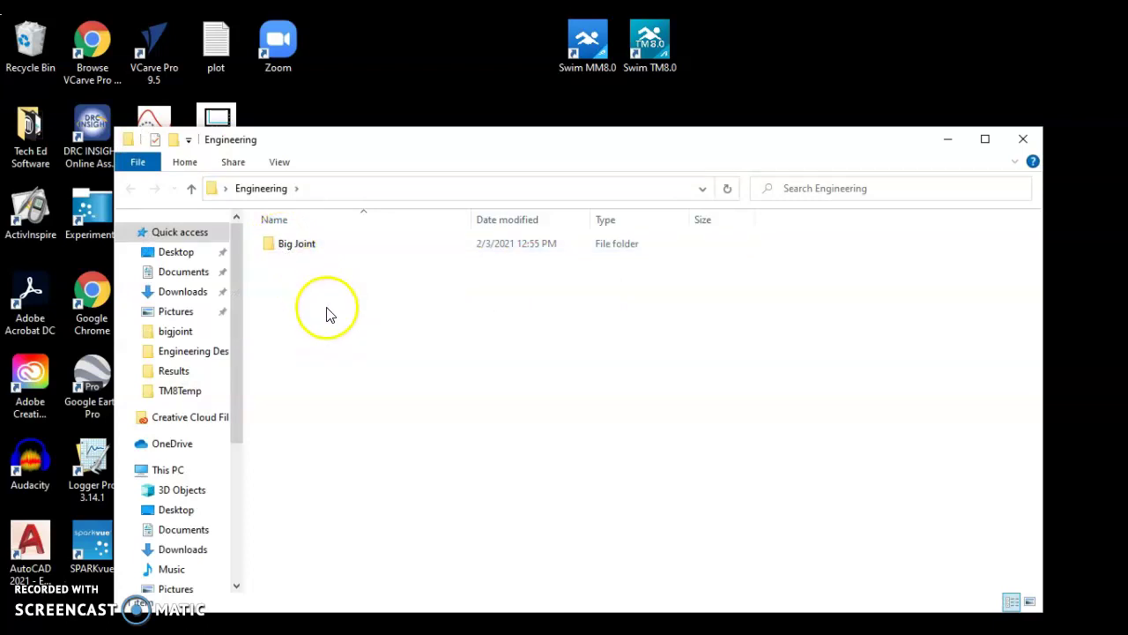
{"action": "right_click", "coordinate": [354, 337]}
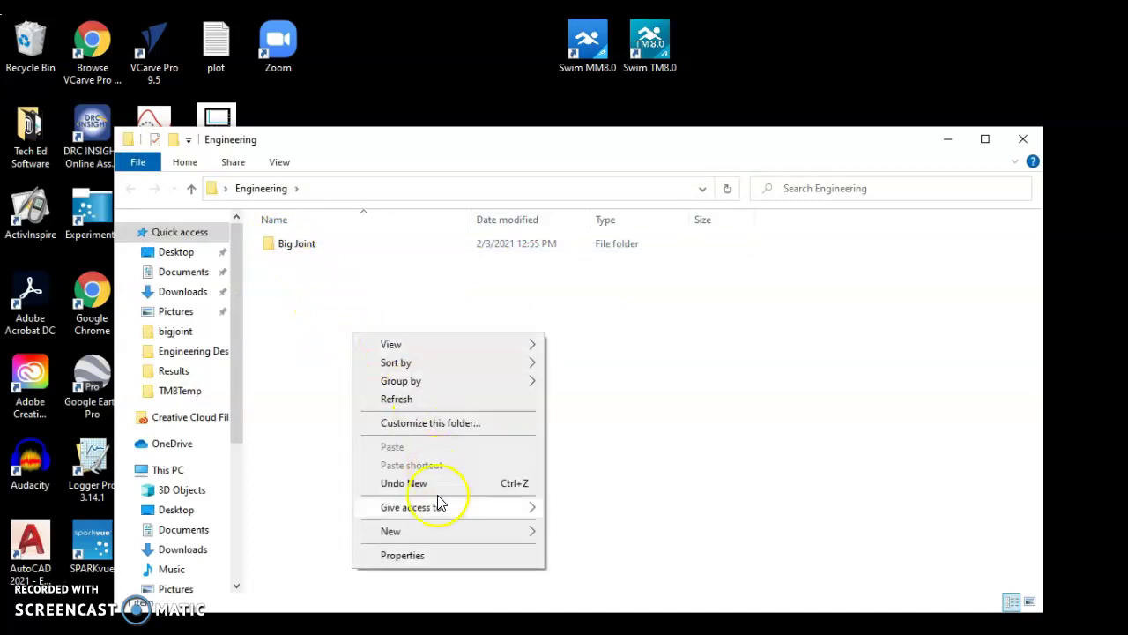
{"action": "mouse_move", "coordinate": [463, 537]}
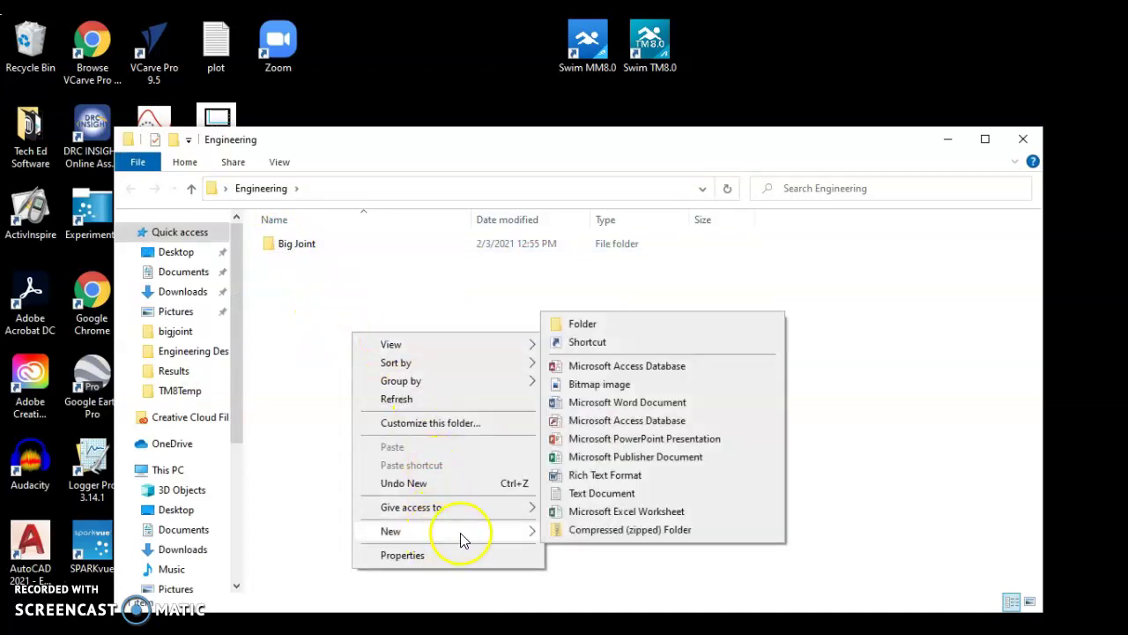
{"action": "left_click", "coordinate": [291, 275]}
{"action": "double_click", "coordinate": [271, 247]}
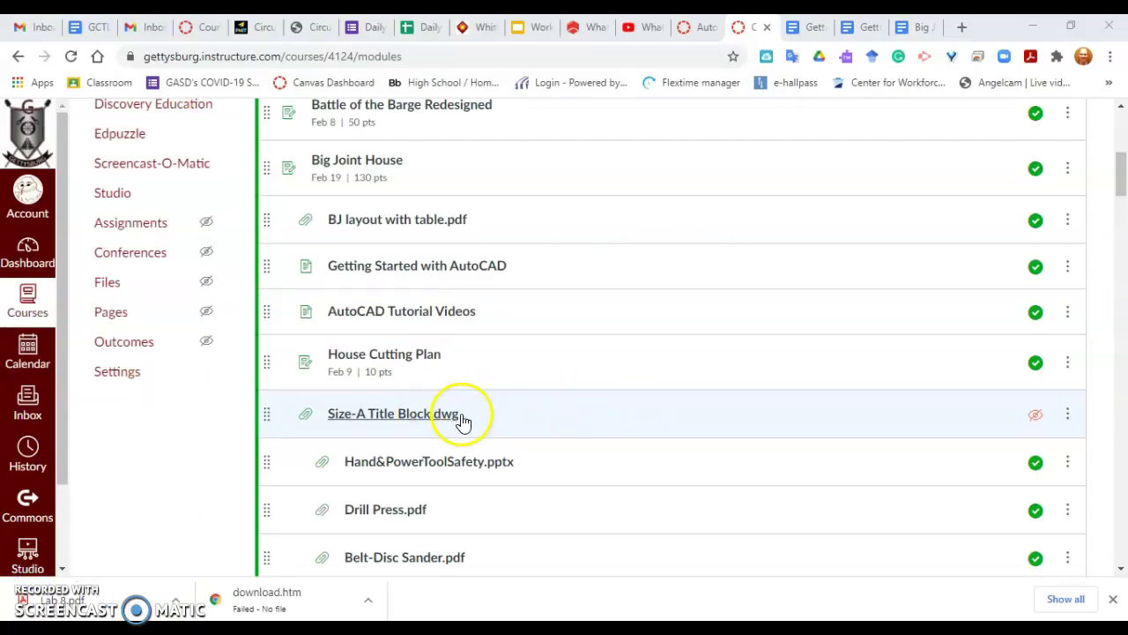
Go from Getting Started with AutoCAD to the Size-A Title Block.dwg file page
{"action": "left_click", "coordinate": [1015, 418]}
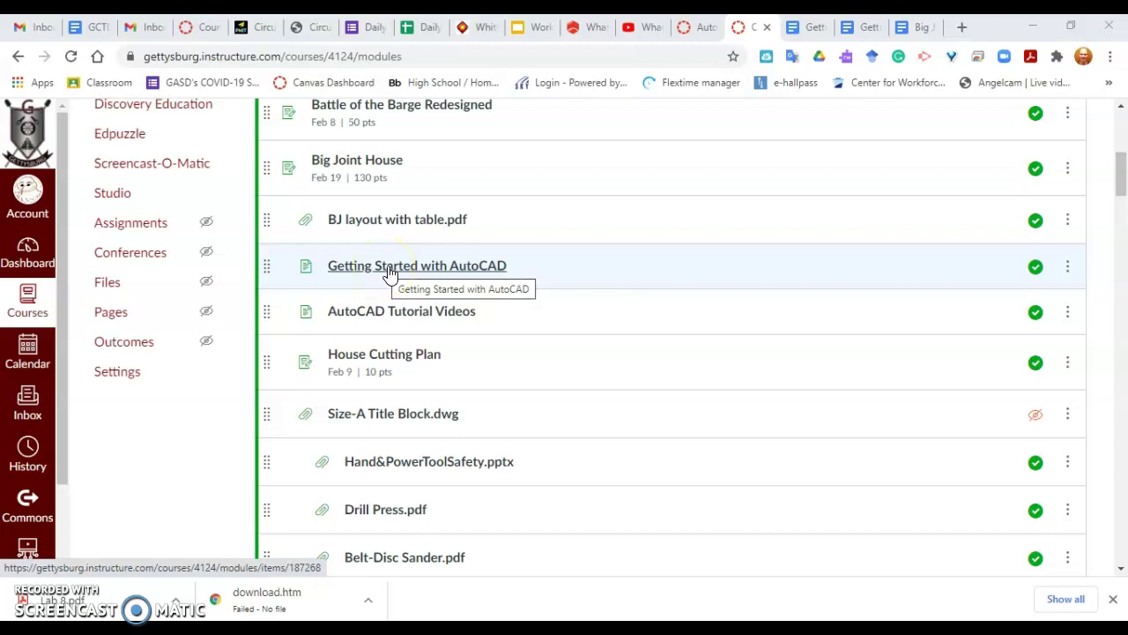
{"action": "left_click", "coordinate": [391, 273]}
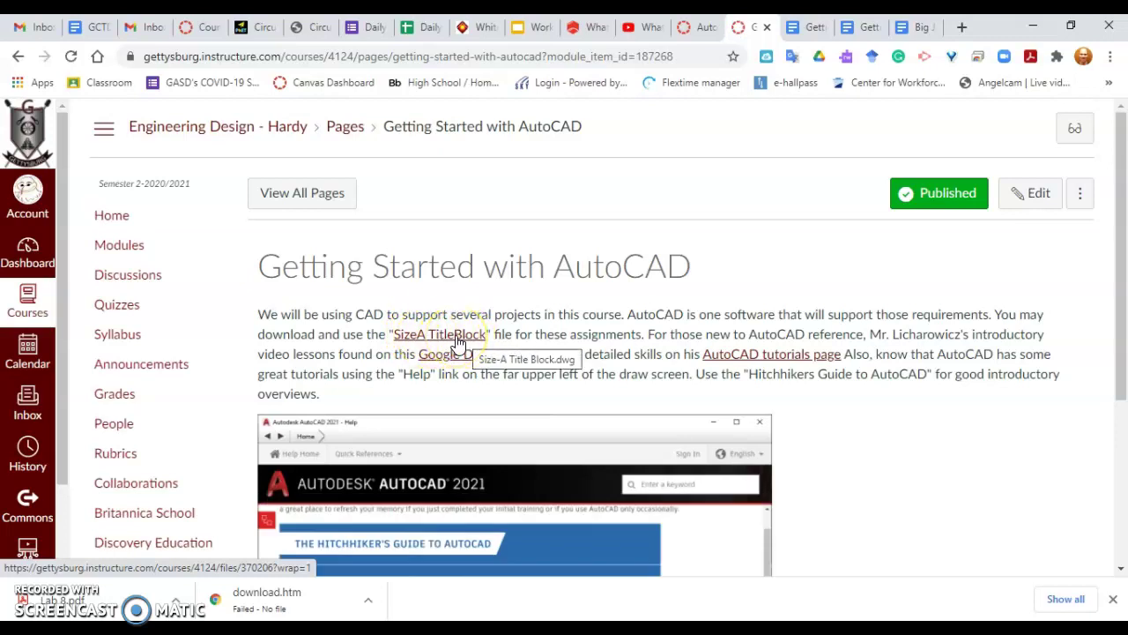
{"action": "left_click", "coordinate": [457, 342]}
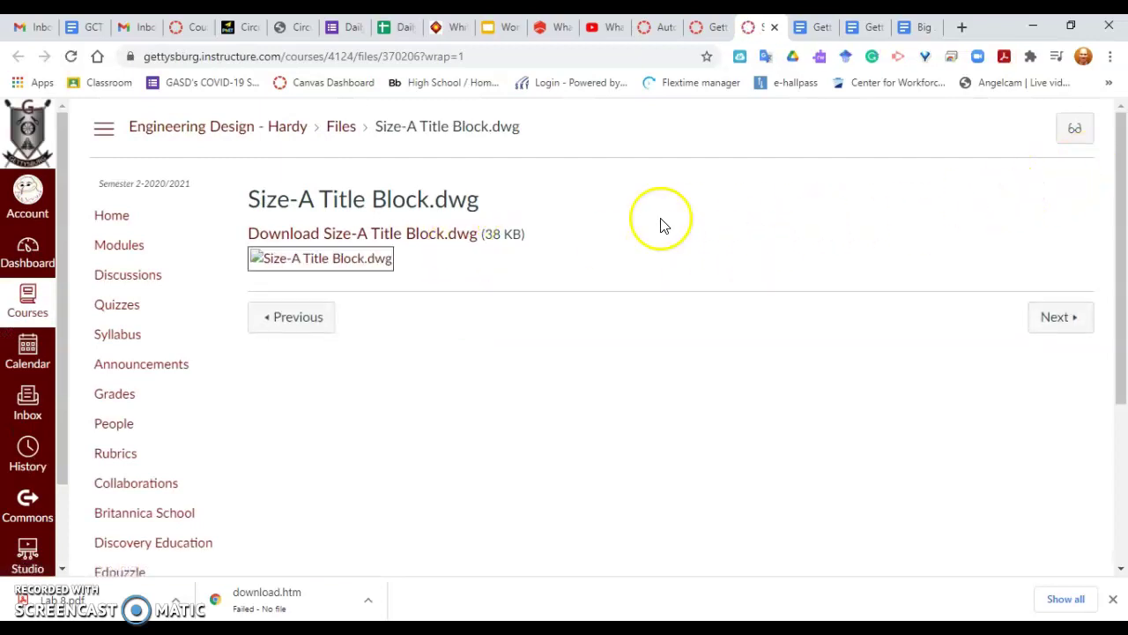
Start the download, browse to Desktop > Engineering > Big Joint, then cancel since the file exists
{"action": "left_click", "coordinate": [359, 260]}
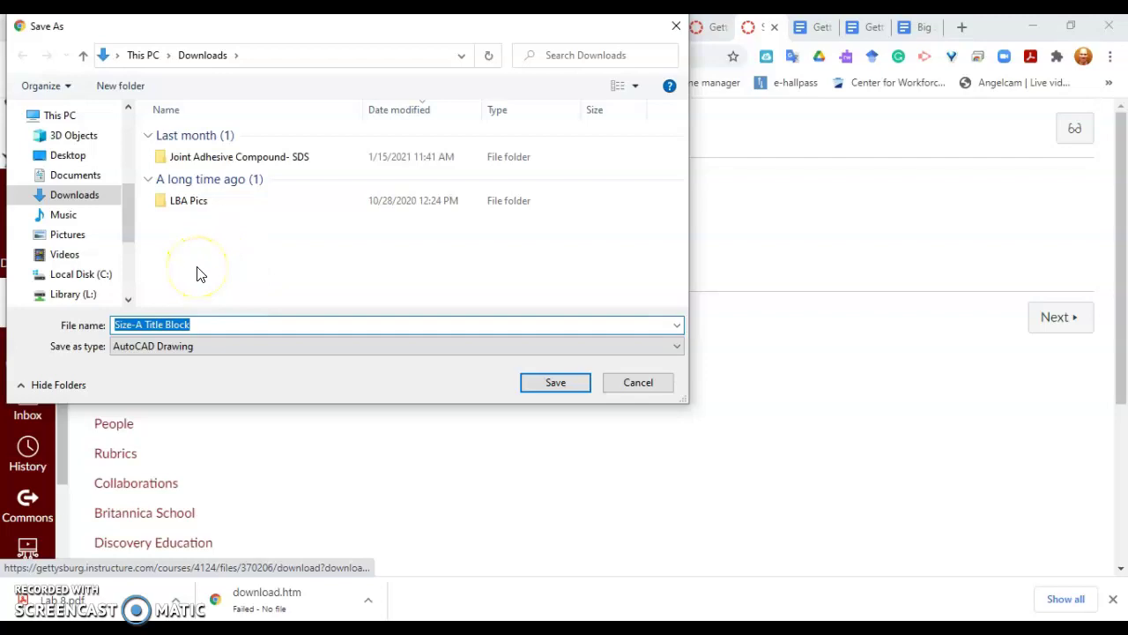
{"action": "left_click", "coordinate": [79, 155]}
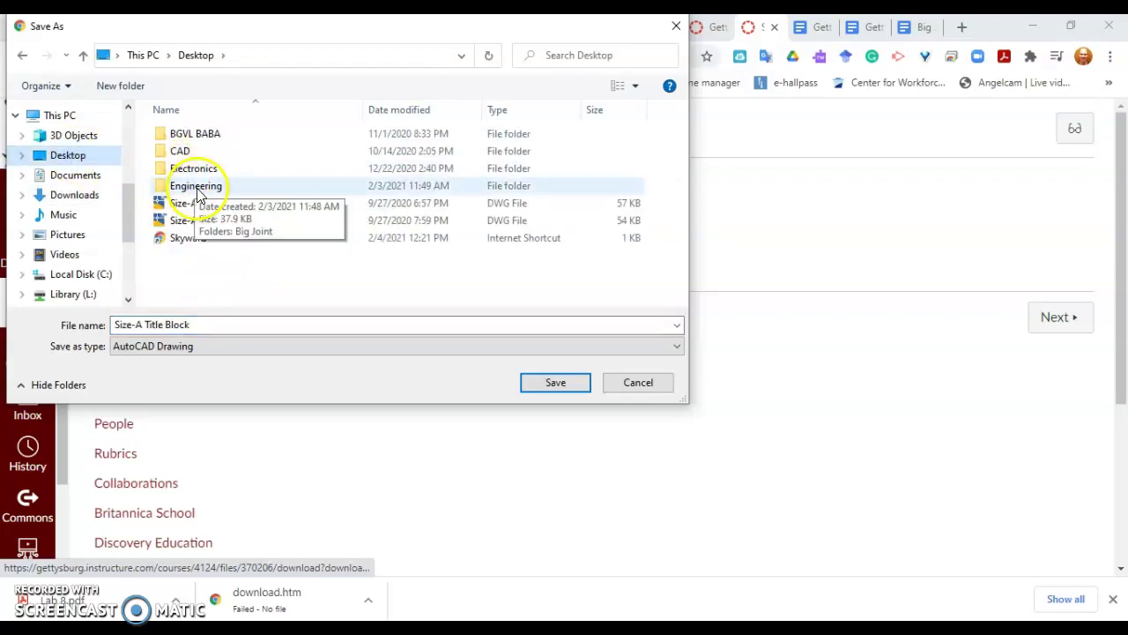
{"action": "left_click", "coordinate": [198, 192]}
{"action": "double_click", "coordinate": [198, 188]}
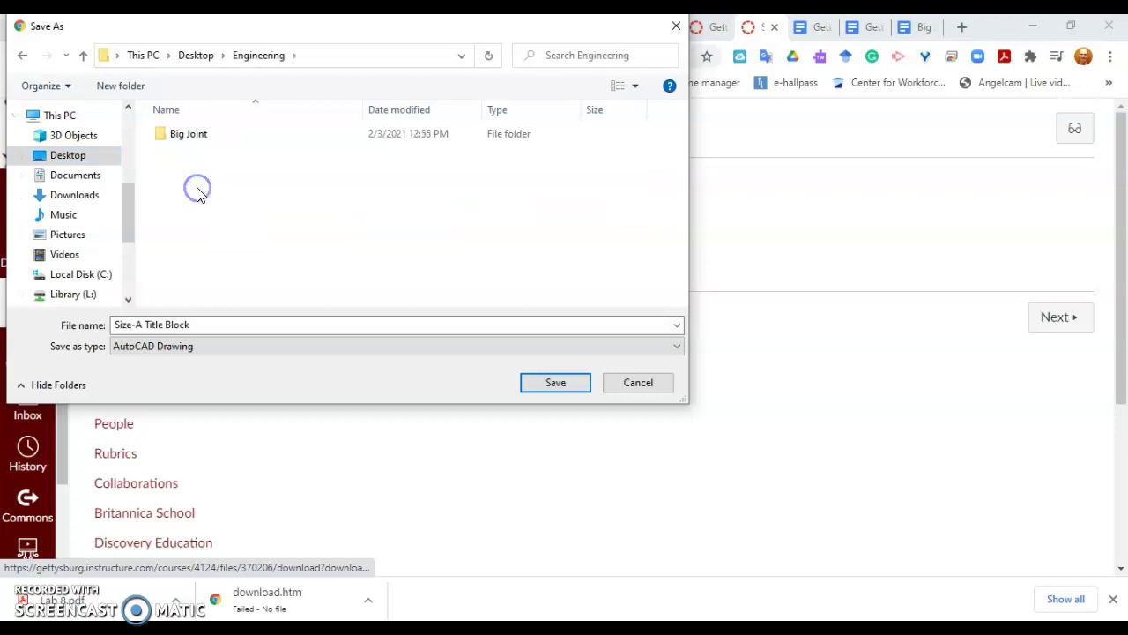
{"action": "double_click", "coordinate": [181, 135]}
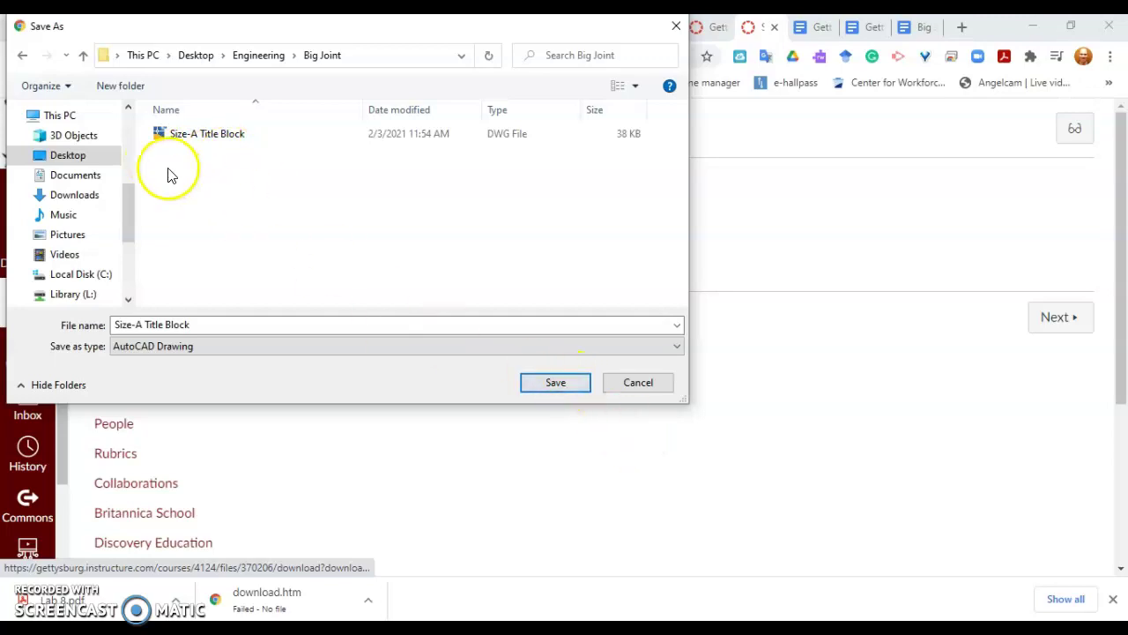
{"action": "left_click", "coordinate": [653, 385]}
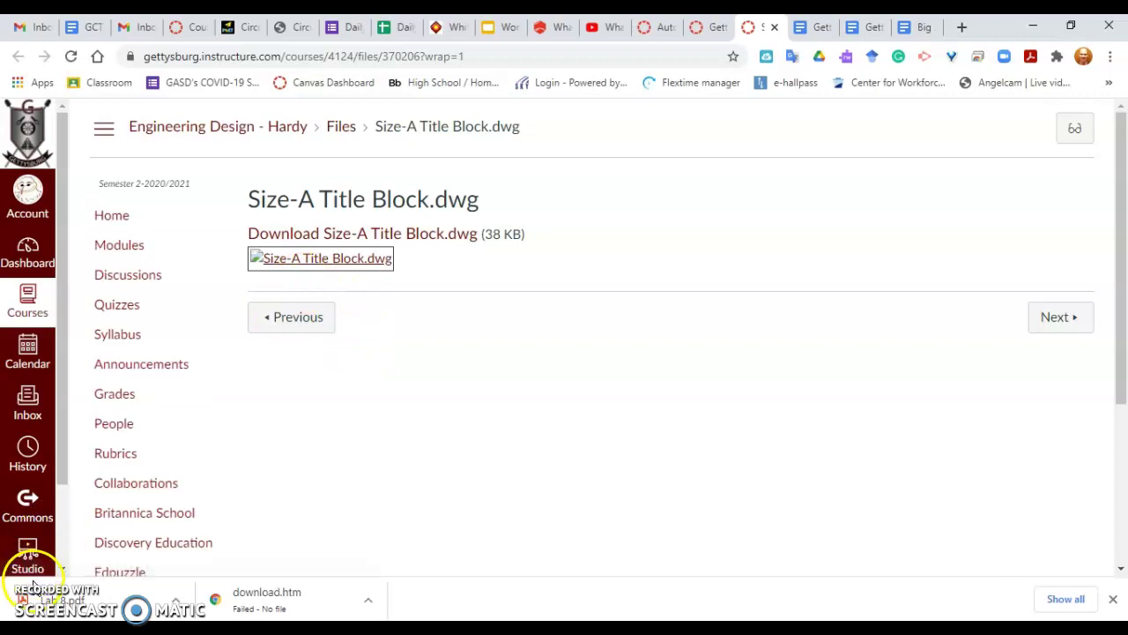
Go back to the course Modules list with Alt+Left and minimize Chrome
{"action": "key", "text": "alt+Left"}
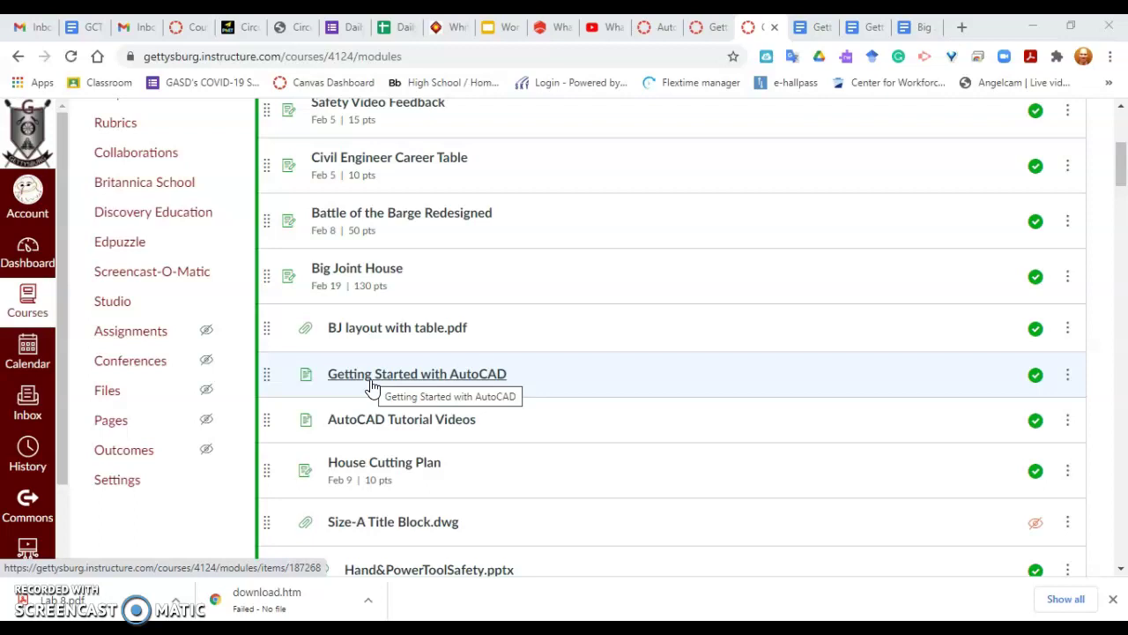
{"action": "mouse_move", "coordinate": [372, 387]}
{"action": "left_mouse_down"}
{"action": "mouse_move", "coordinate": [352, 377]}
{"action": "mouse_move", "coordinate": [382, 402]}
{"action": "mouse_move", "coordinate": [389, 381]}
{"action": "left_mouse_up"}
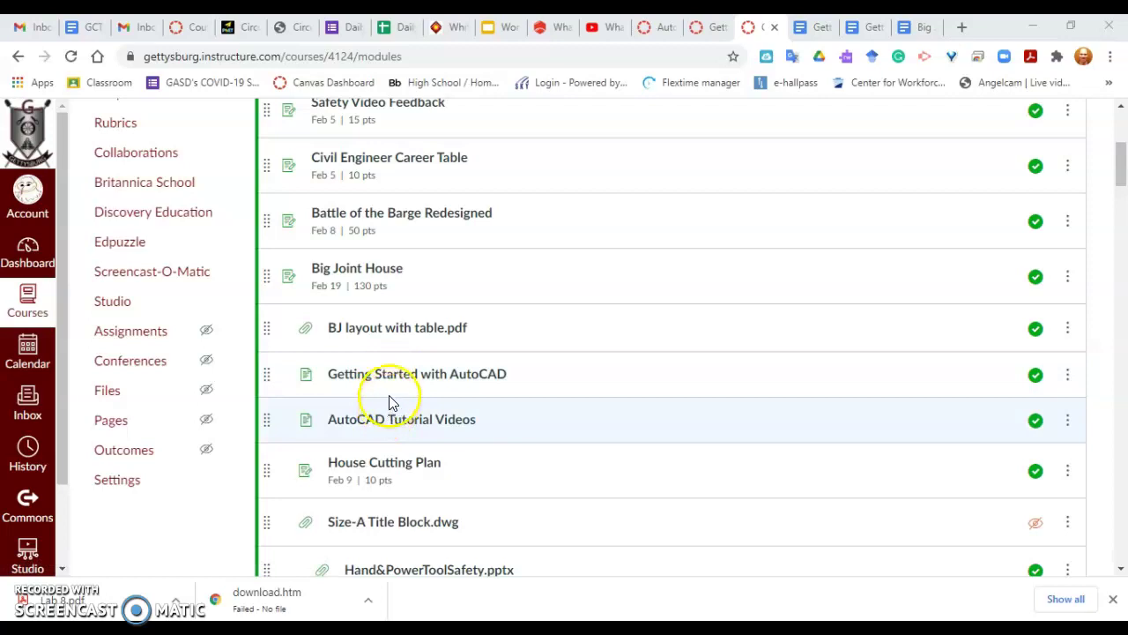
{"action": "left_click_drag", "start_coordinate": [391, 386], "coordinate": [325, 465]}
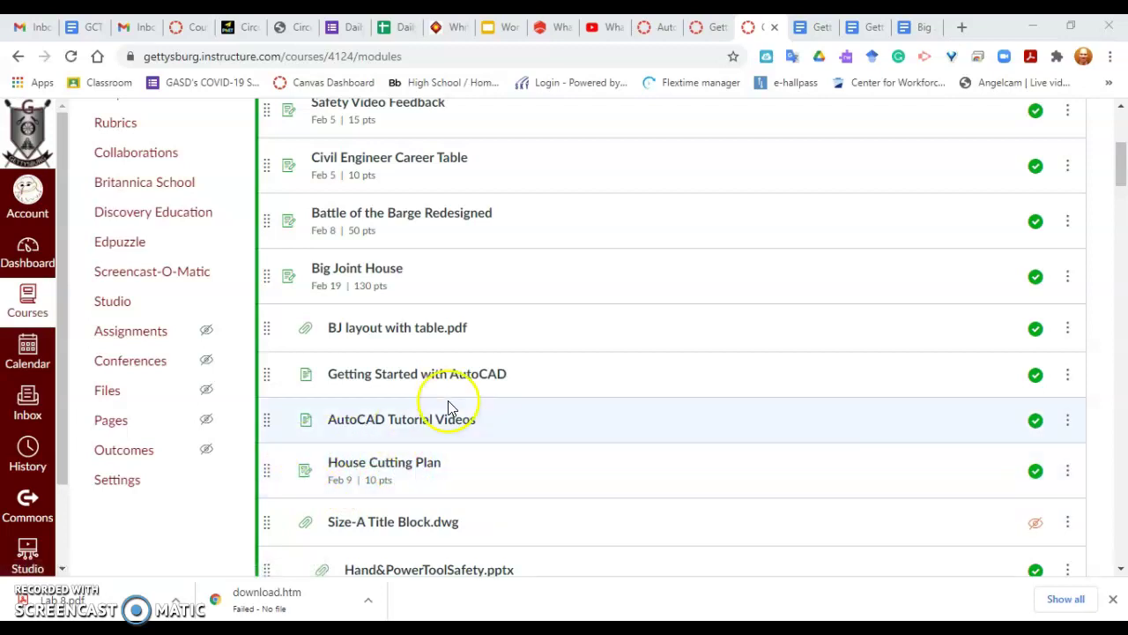
{"action": "left_click", "coordinate": [1033, 26]}
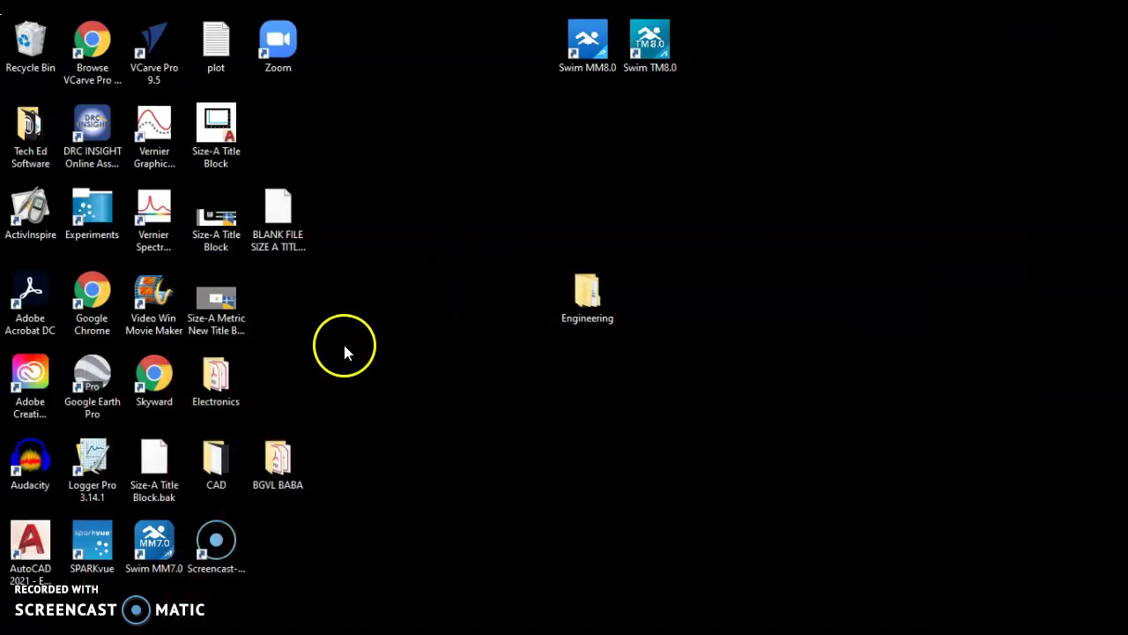
Start AutoCAD 2021 from its desktop shortcut
{"action": "double_click", "coordinate": [33, 547]}
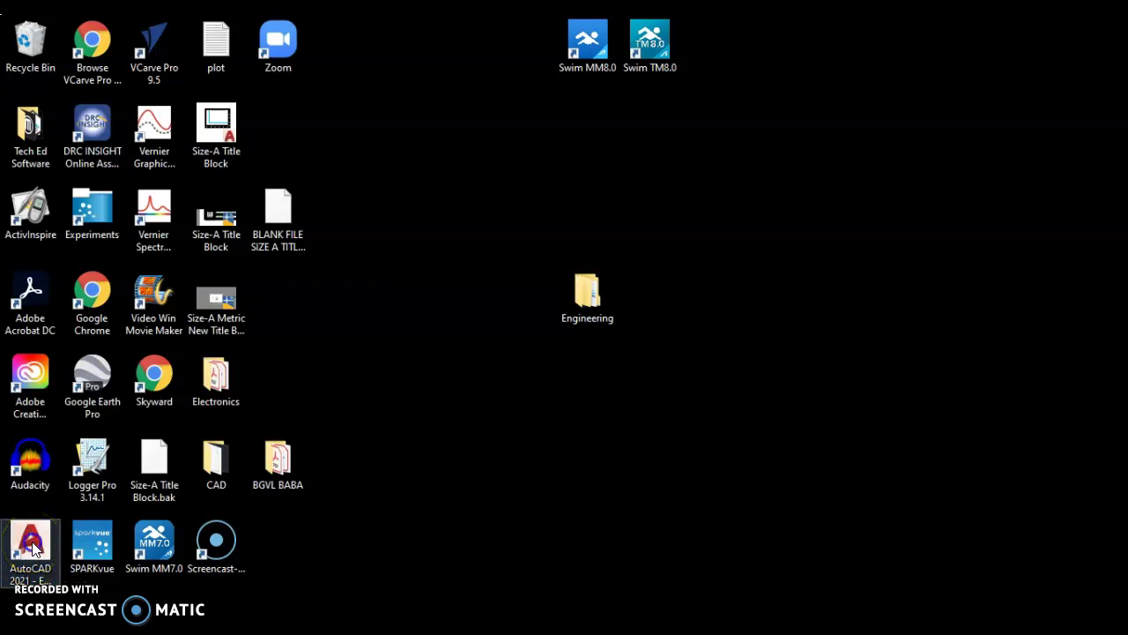
{"action": "left_click", "coordinate": [32, 547]}
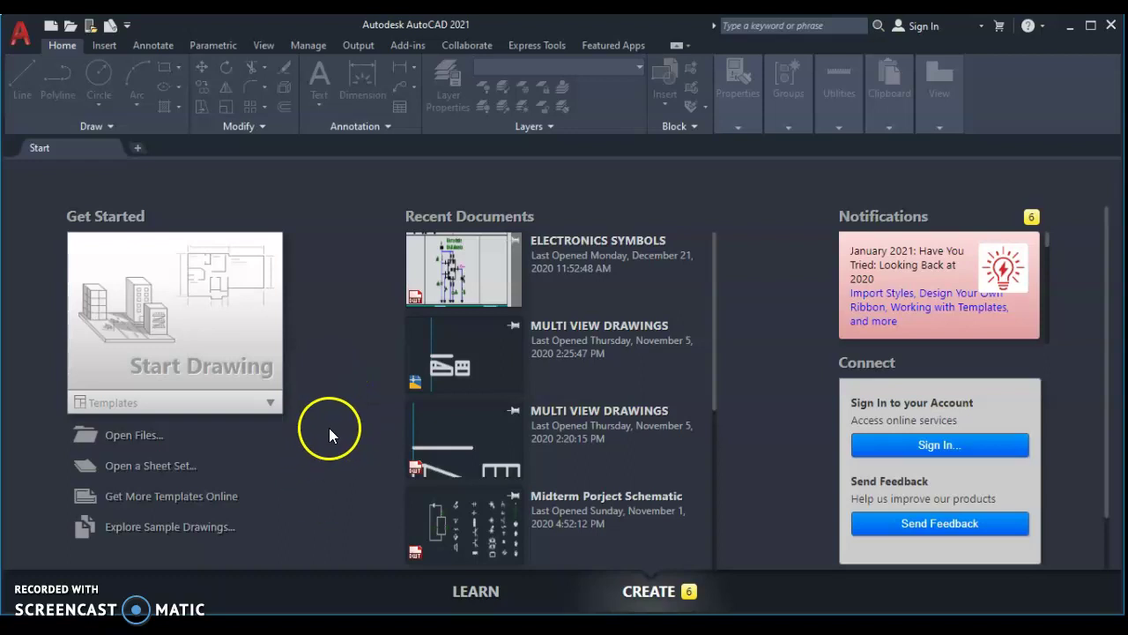
Open Desktop > Engineering > Big Joint > Size-A Title Block.dwg as read-only
{"action": "left_click", "coordinate": [124, 436]}
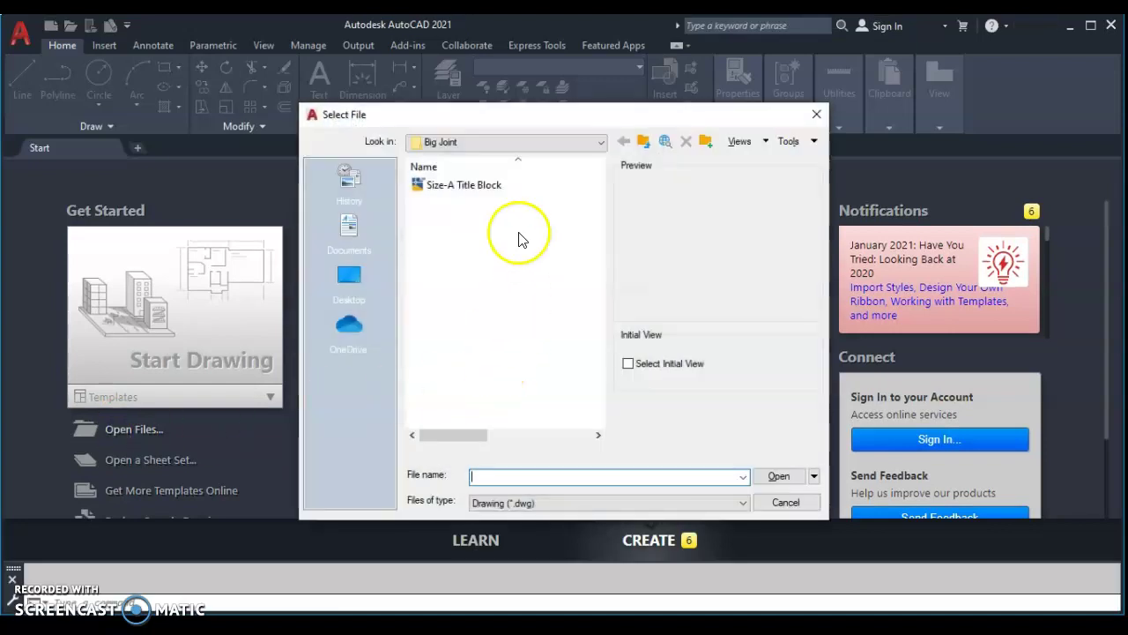
{"action": "left_click", "coordinate": [600, 143]}
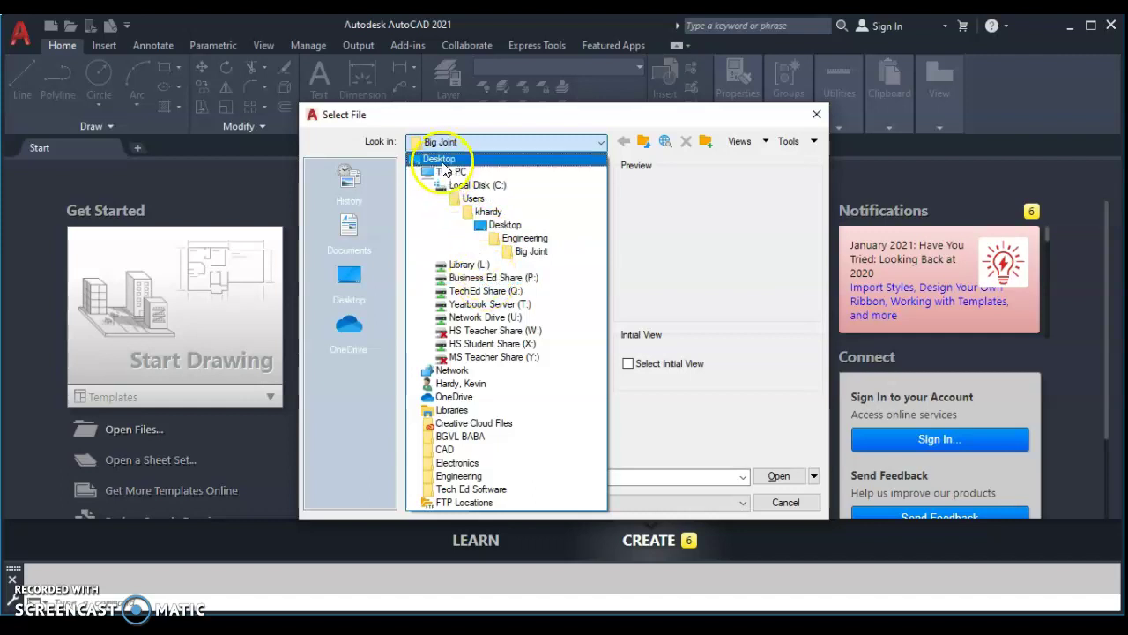
{"action": "left_click", "coordinate": [437, 159]}
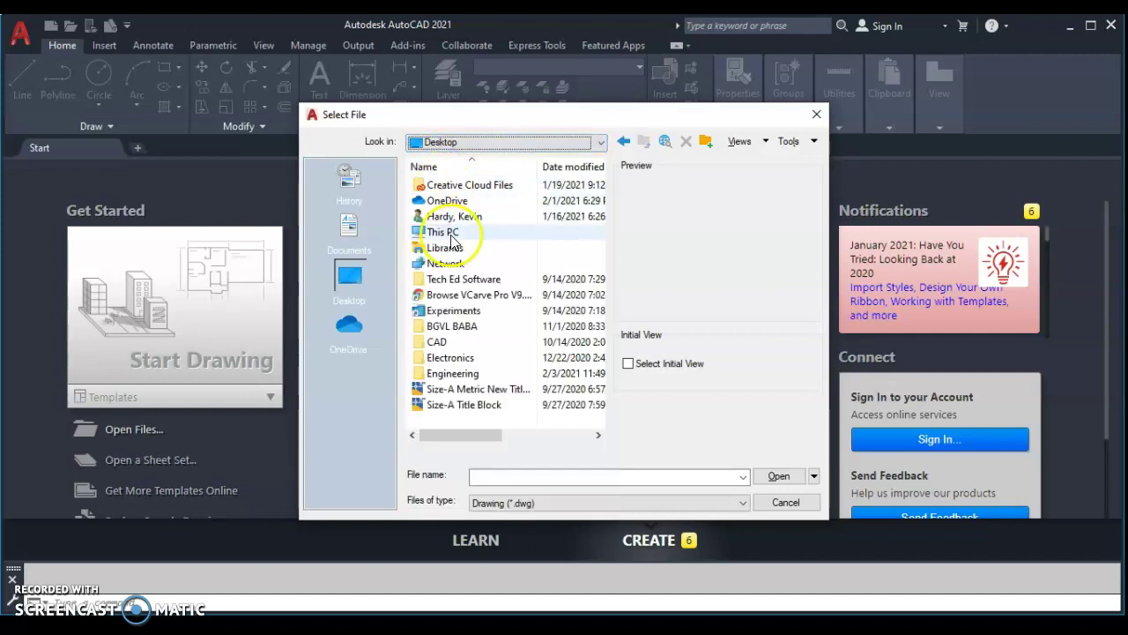
{"action": "left_click", "coordinate": [444, 374]}
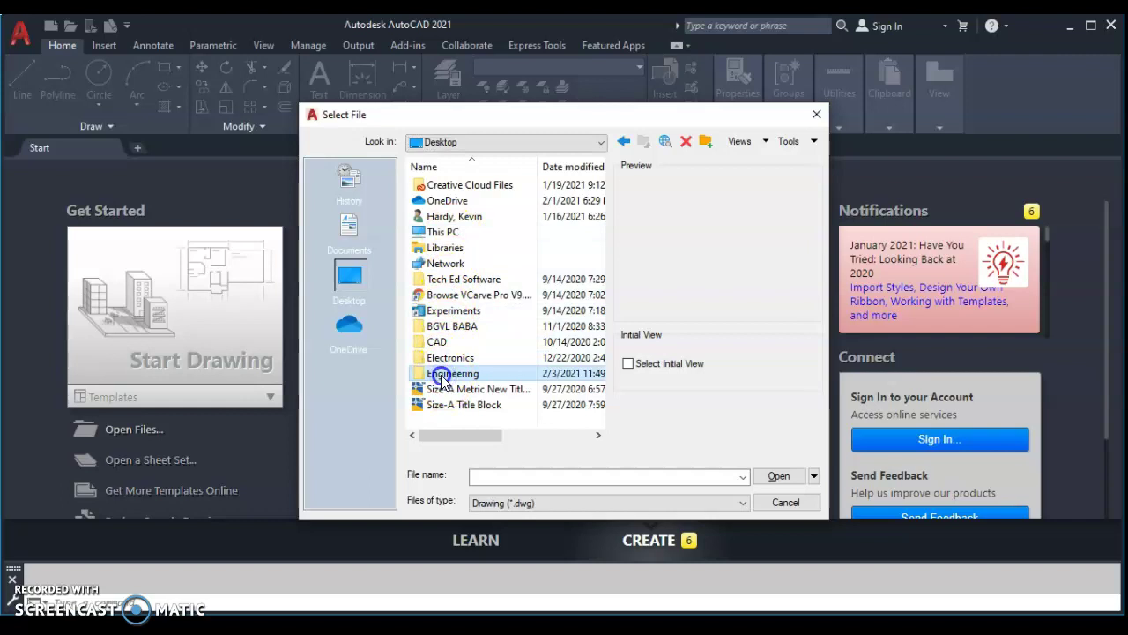
{"action": "double_click", "coordinate": [418, 375]}
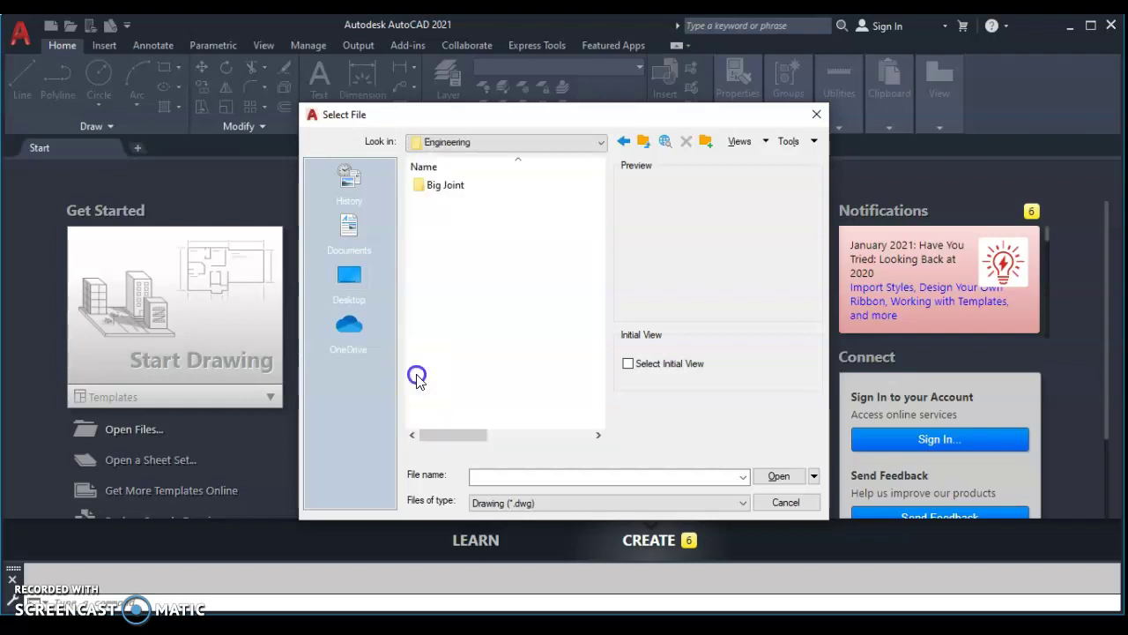
{"action": "double_click", "coordinate": [440, 186]}
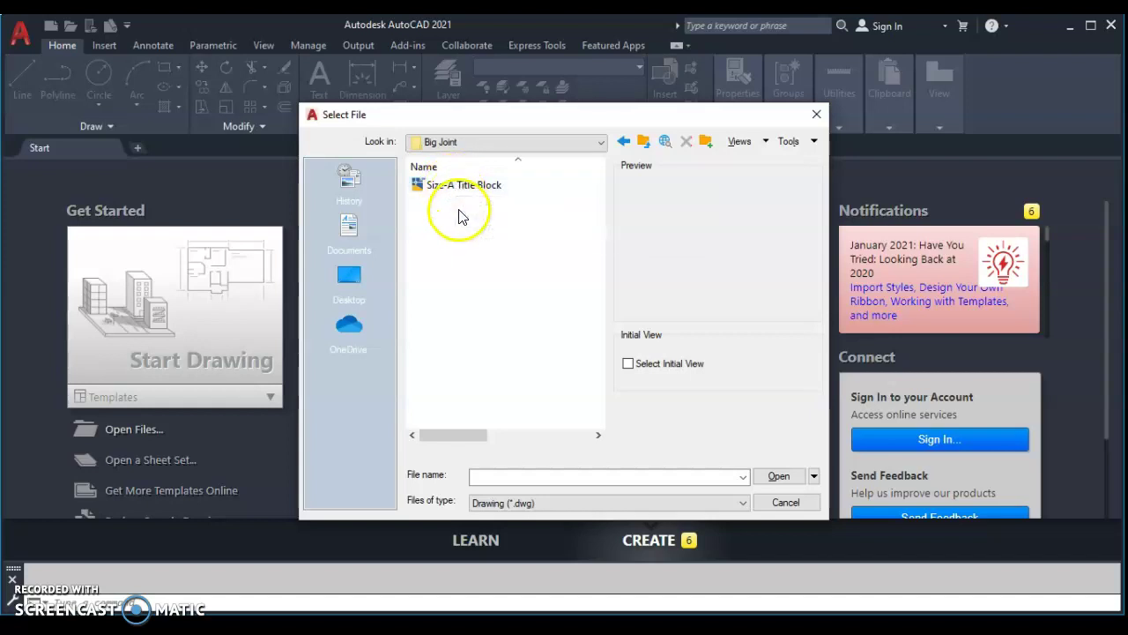
{"action": "left_click", "coordinate": [453, 191]}
{"action": "left_click", "coordinate": [778, 476]}
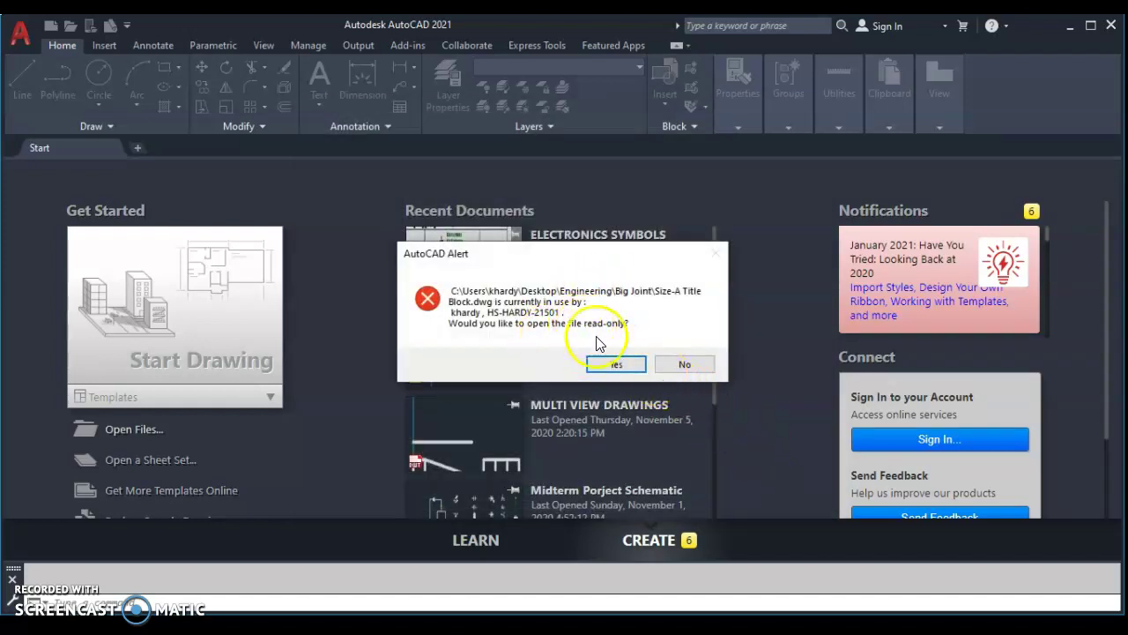
{"action": "left_click", "coordinate": [616, 364]}
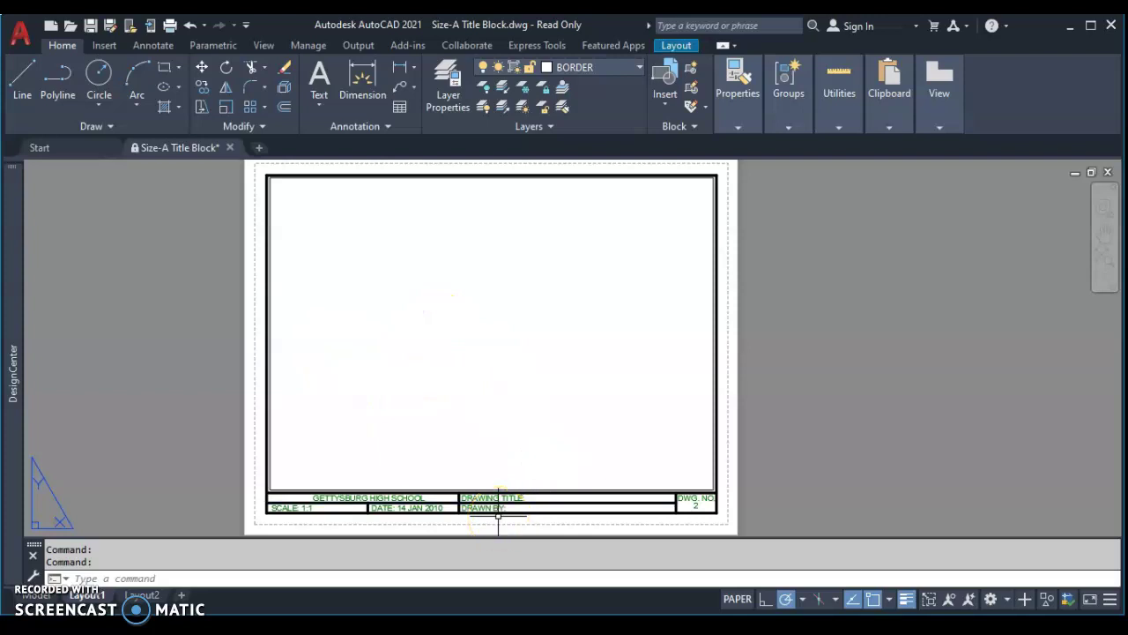
Pan the title block layout, then switch to the Model tab
{"action": "scroll", "coordinate": [498, 516], "scroll_direction": "up", "scroll_amount": 2}
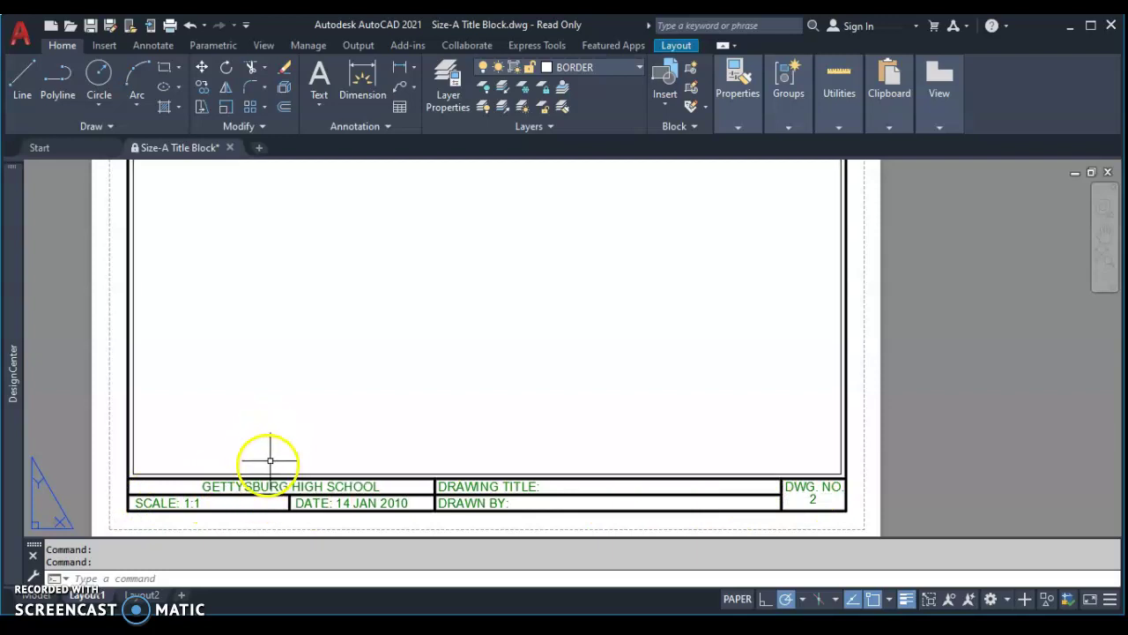
{"action": "scroll", "coordinate": [273, 456], "scroll_direction": "down", "scroll_amount": 4}
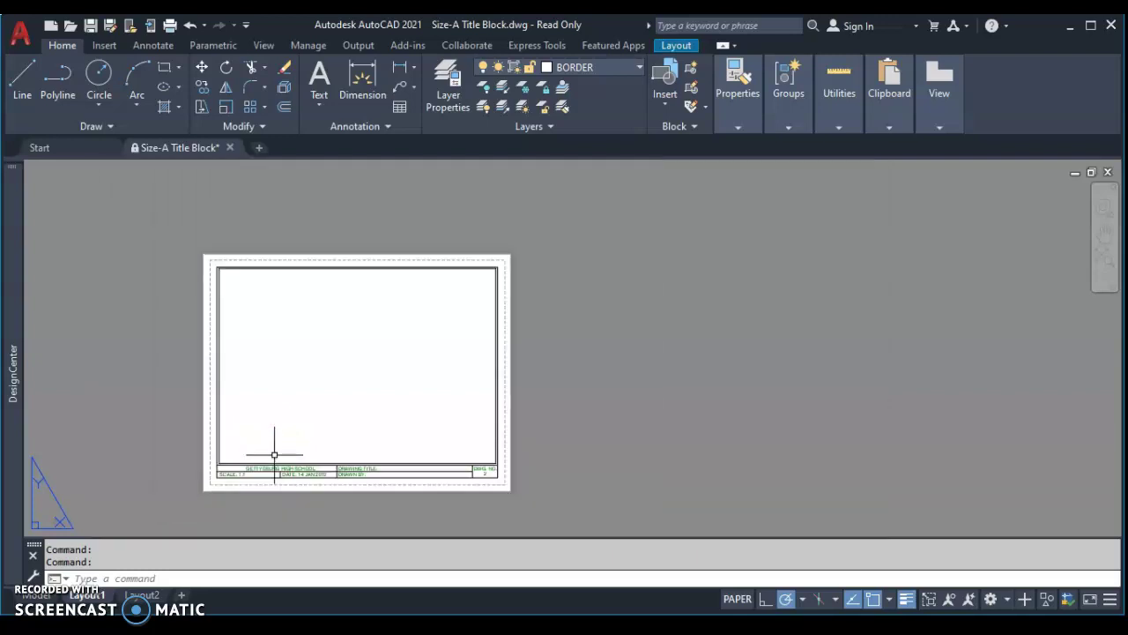
{"action": "middle_click_drag", "start_coordinate": [285, 423], "coordinate": [390, 433]}
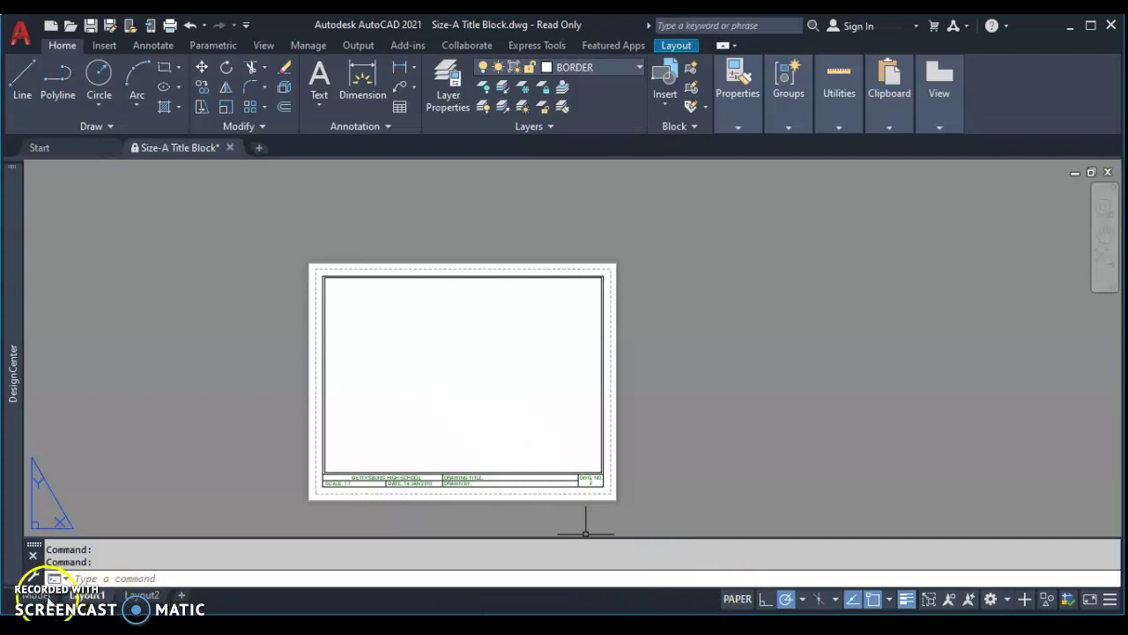
{"action": "mouse_move", "coordinate": [27, 606]}
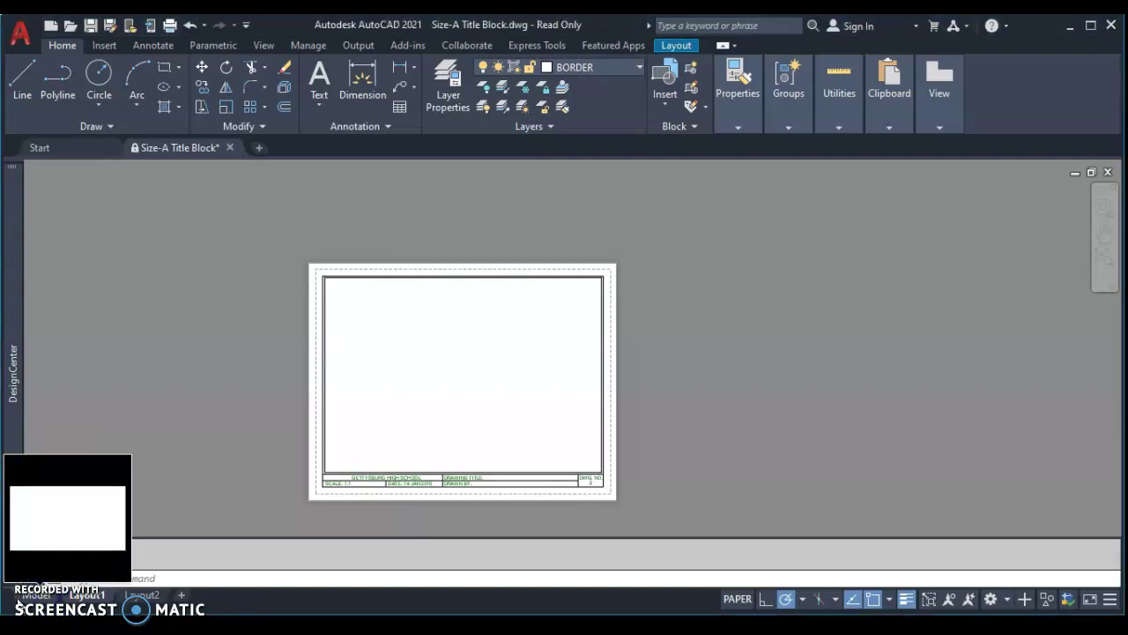
{"action": "left_click", "coordinate": [35, 596]}
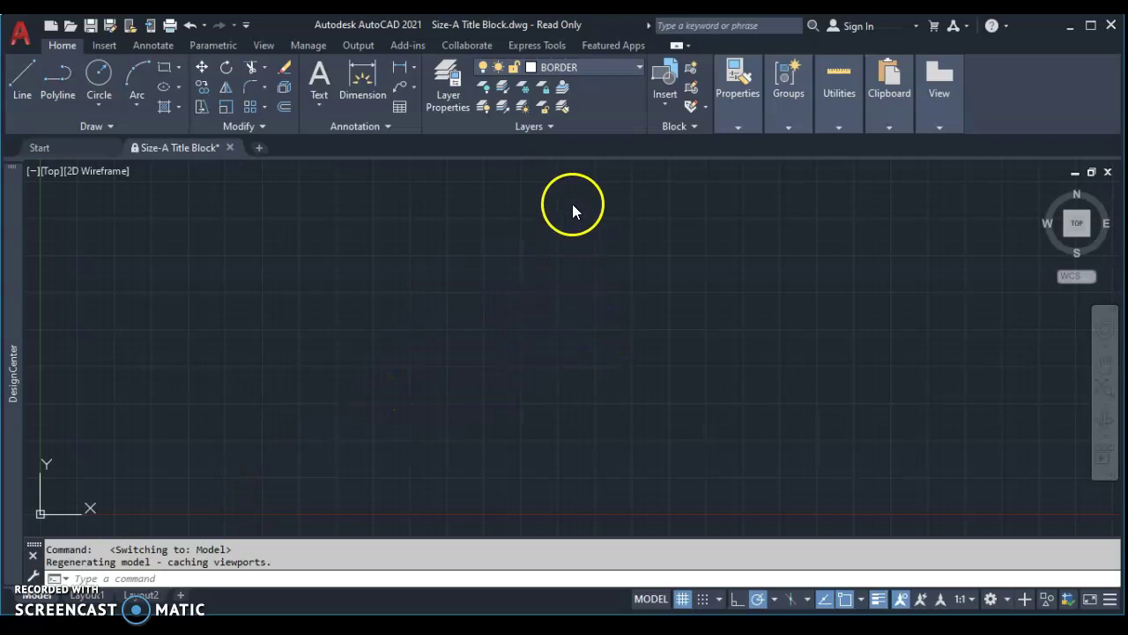
Switch the current layer from BORDER to OBJECT VIZ in the Layers dropdown
{"action": "left_click", "coordinate": [630, 68]}
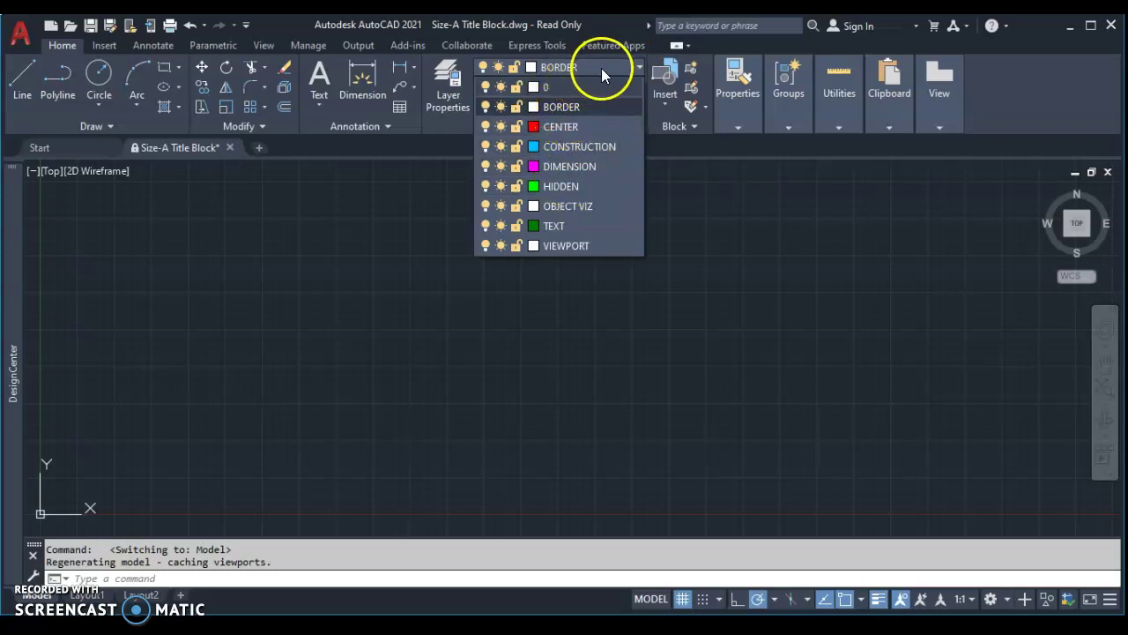
{"action": "left_click", "coordinate": [561, 205]}
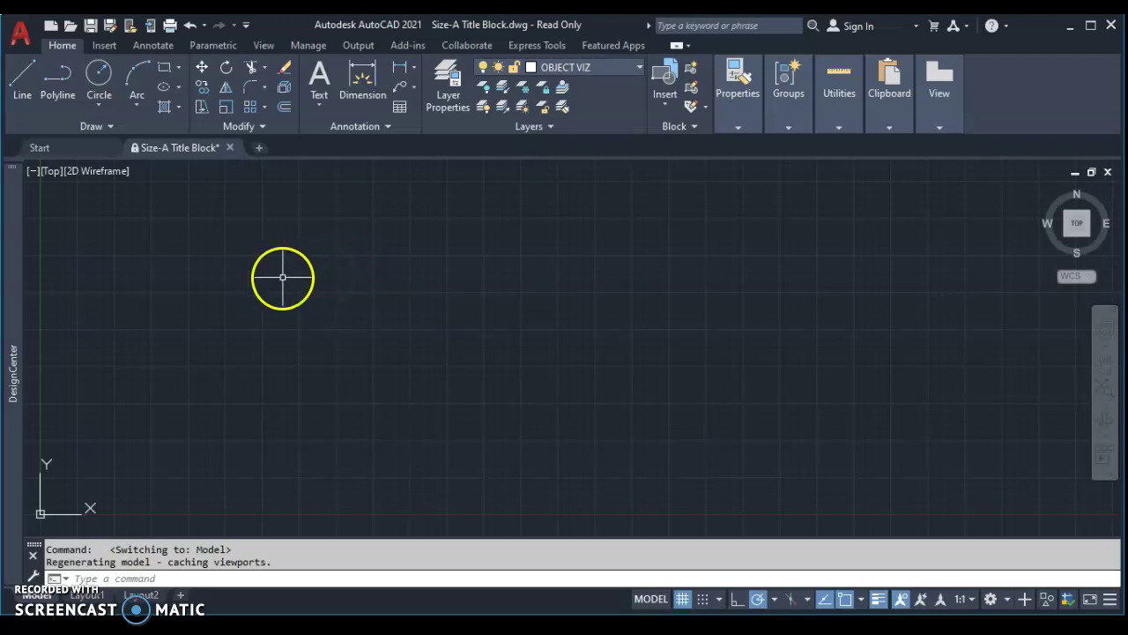
Start a line at a picked corner, drawing the 16.5 bottom and .75 right edges
{"action": "left_click", "coordinate": [24, 81]}
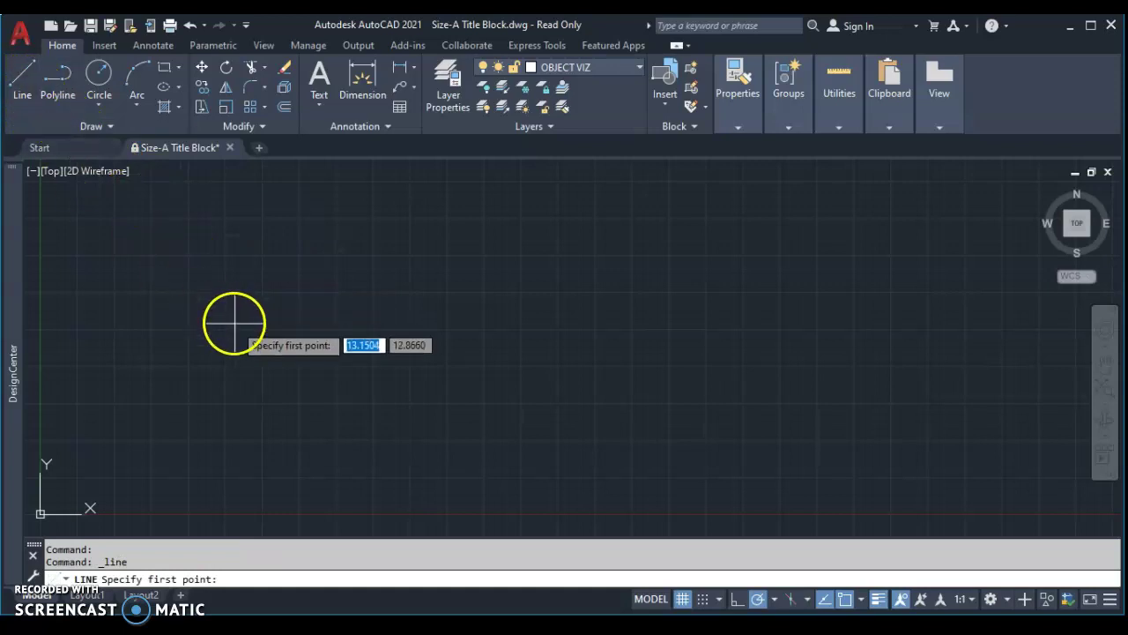
{"action": "left_click", "coordinate": [298, 330]}
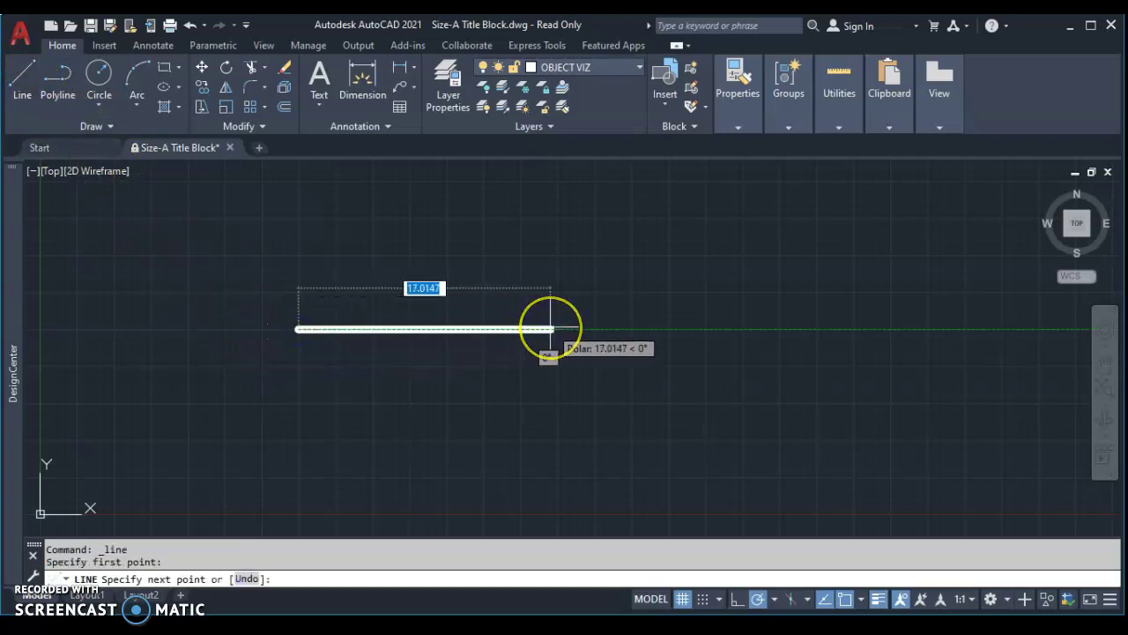
{"action": "type", "text": "16.5"}
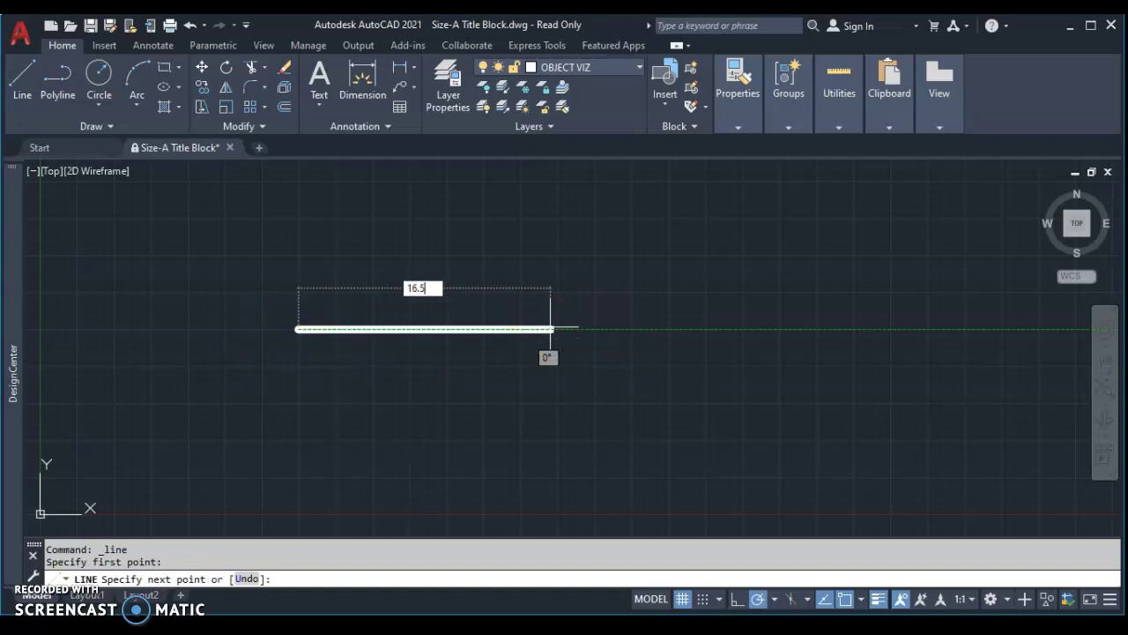
{"action": "key", "text": "Return"}
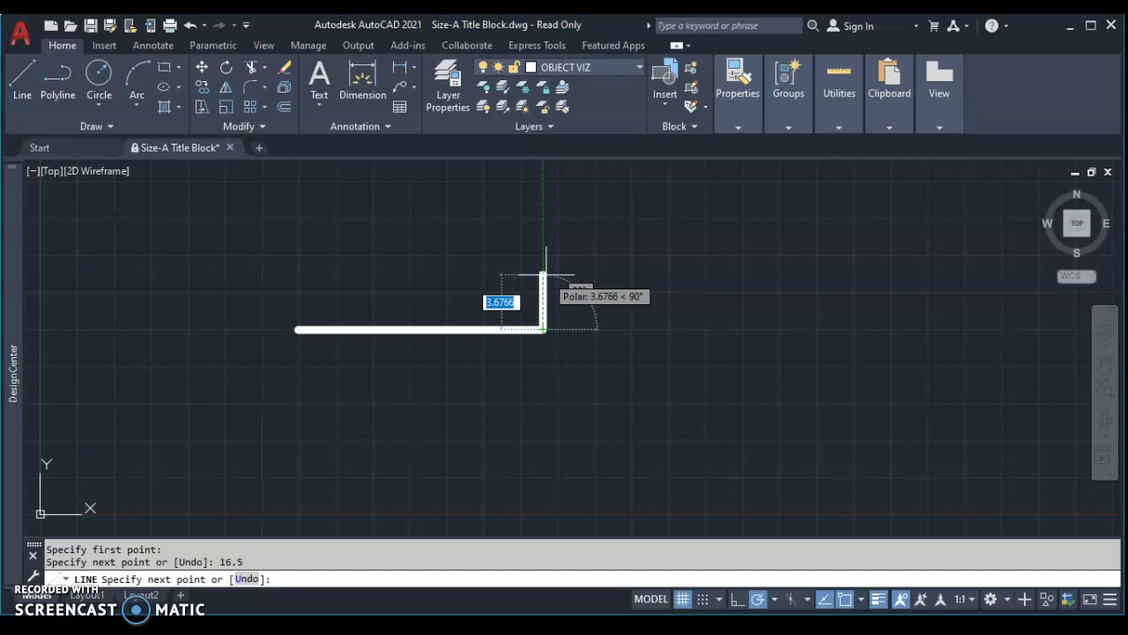
{"action": "type", "text": "1"}
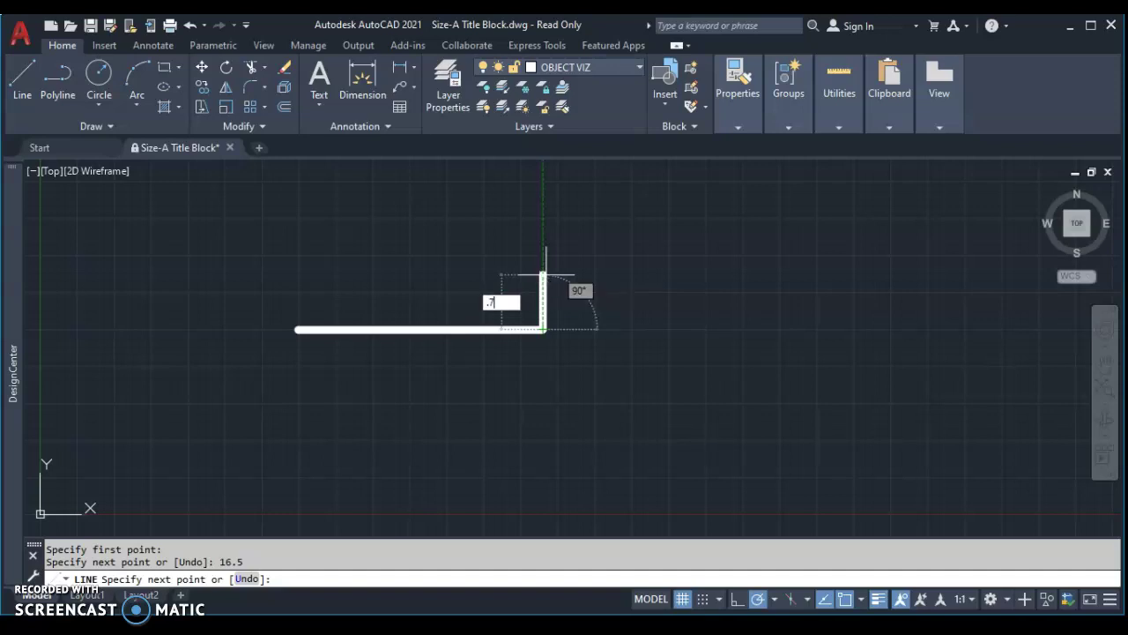
{"action": "type", "text": "75"}
{"action": "key", "text": "Return"}
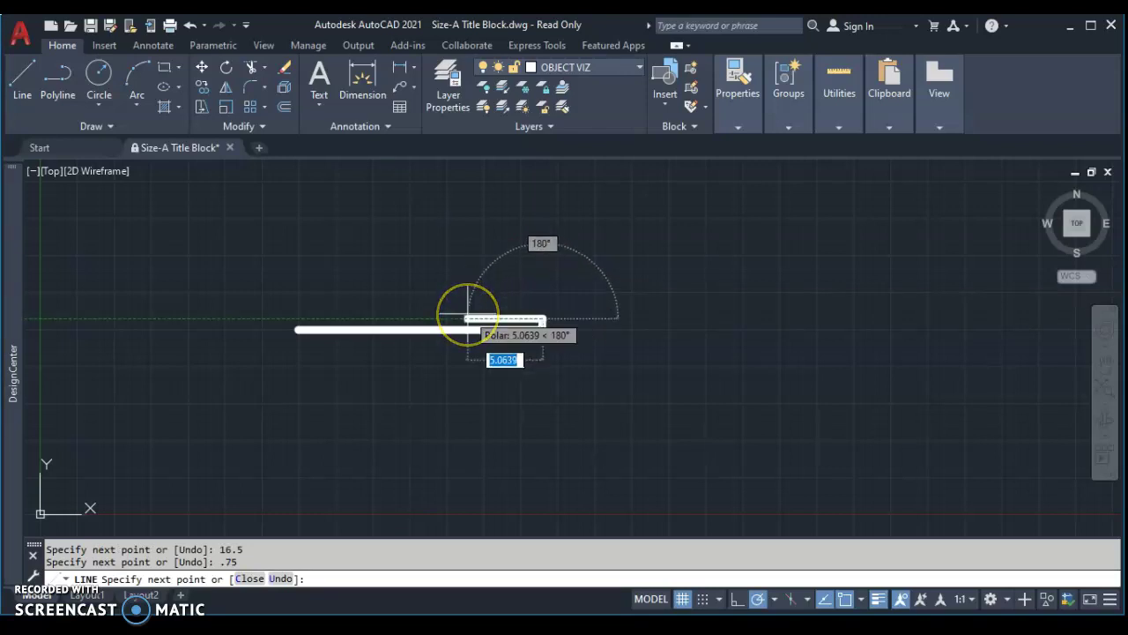
Draw the 16.5 top edge and close the strip at its starting corner
{"action": "scroll", "coordinate": [462, 315], "scroll_direction": "up", "scroll_amount": 6}
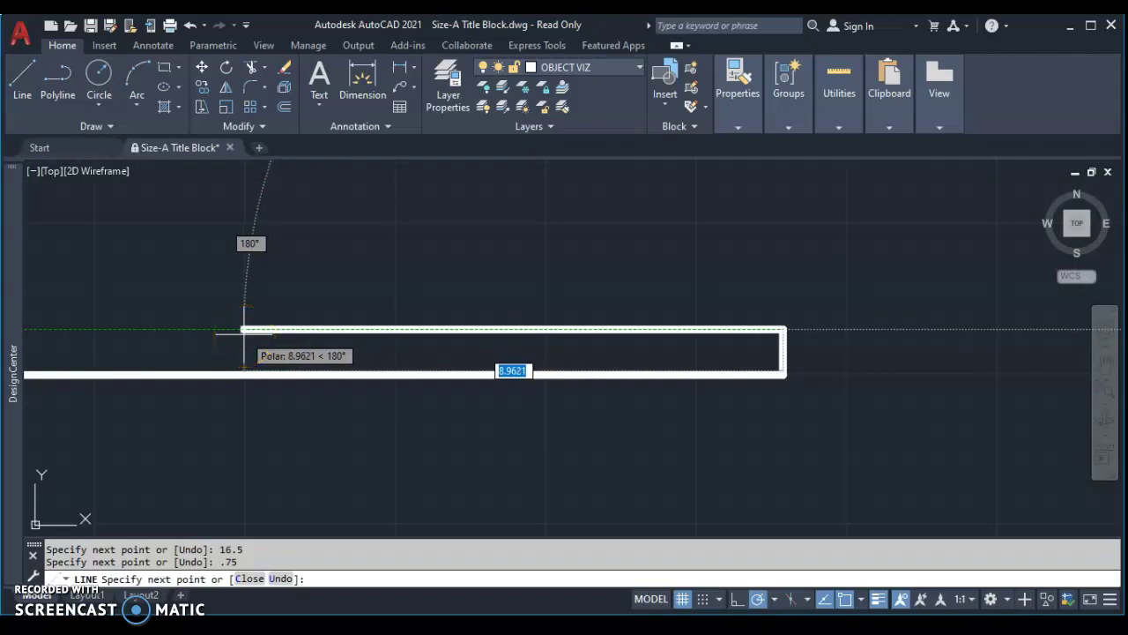
{"action": "type", "text": "16.5"}
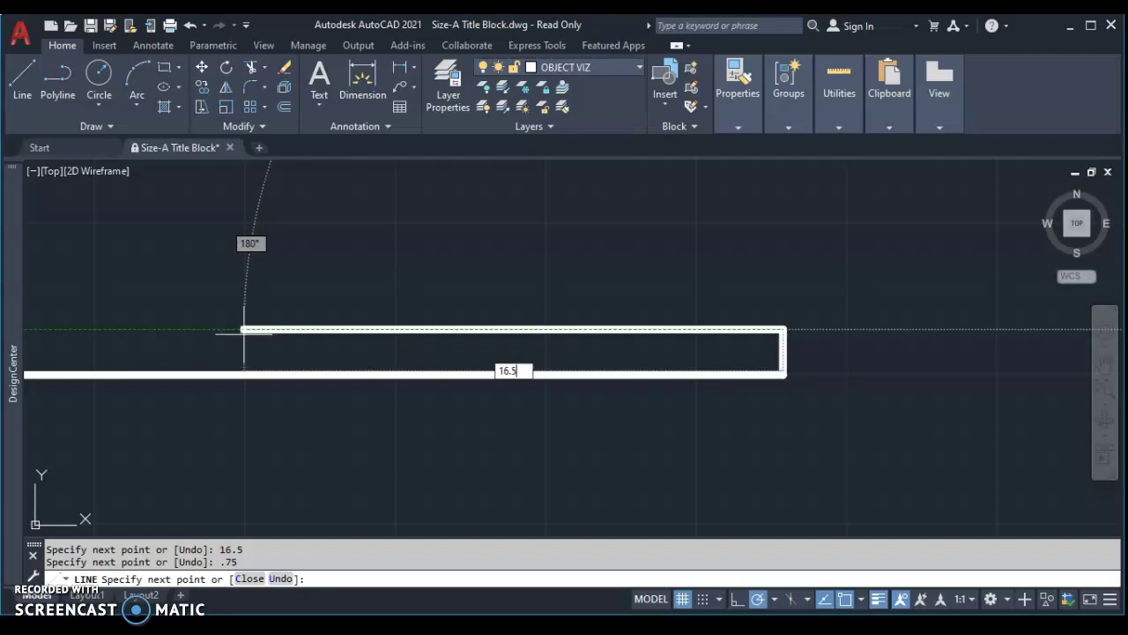
{"action": "key", "text": "Return"}
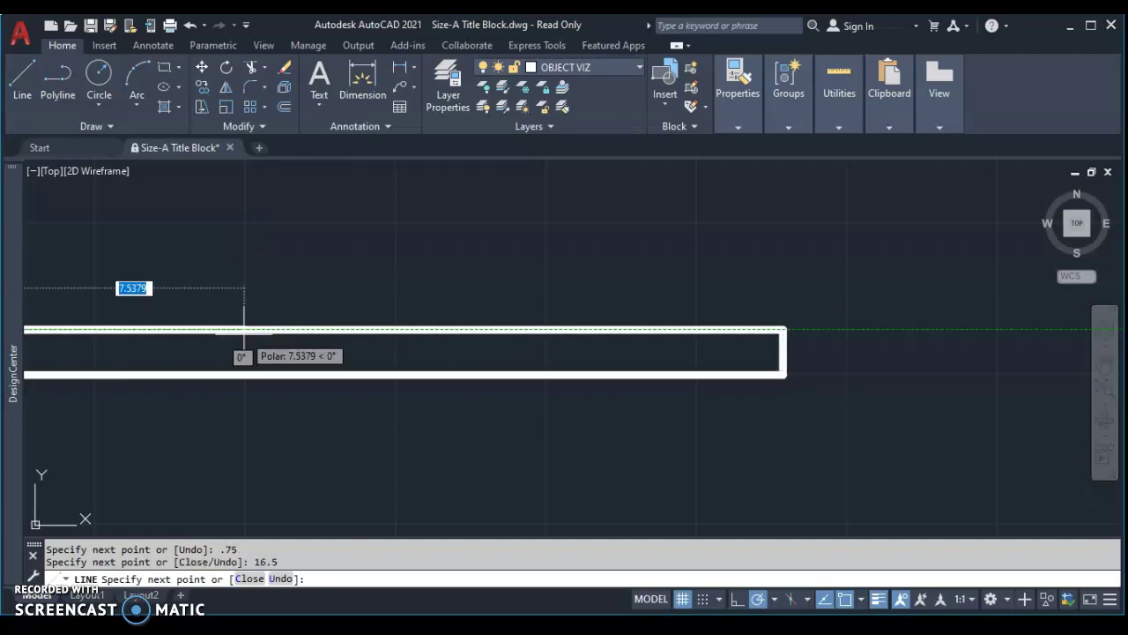
{"action": "scroll", "coordinate": [211, 327], "scroll_direction": "down", "scroll_amount": 2}
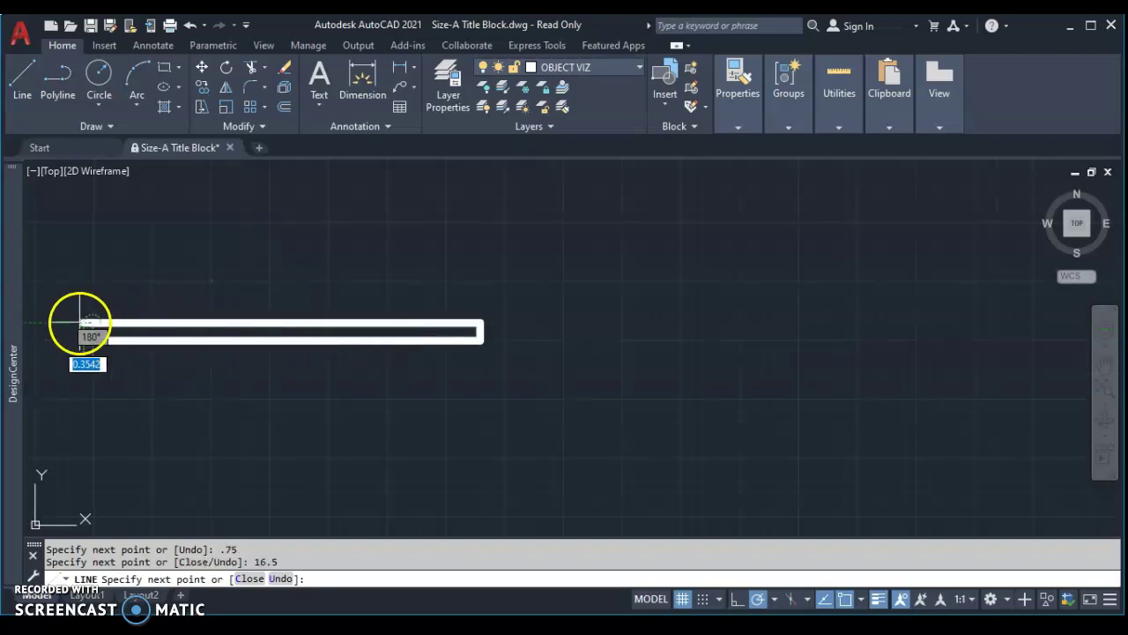
{"action": "scroll", "coordinate": [77, 326], "scroll_direction": "up", "scroll_amount": 5}
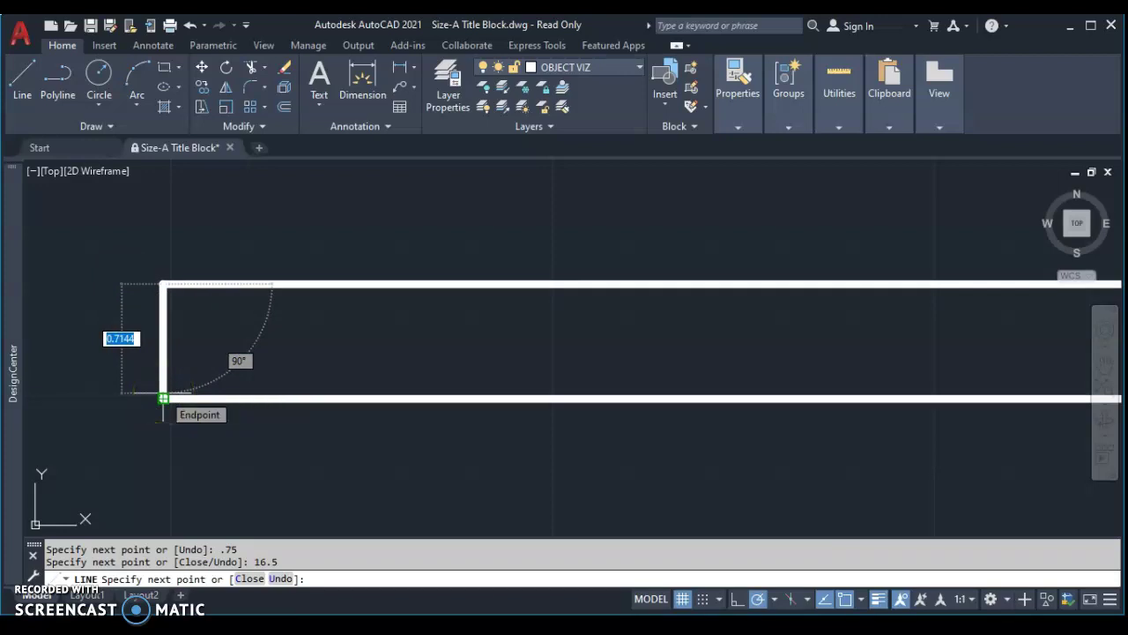
{"action": "left_click", "coordinate": [163, 399]}
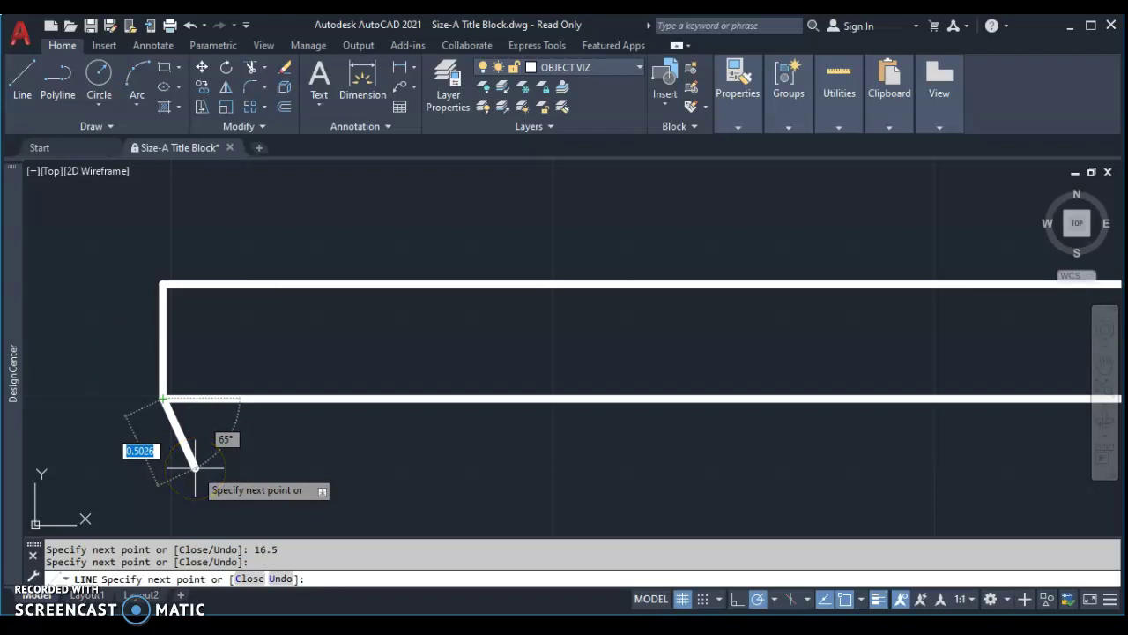
{"action": "key", "text": "Escape"}
{"action": "scroll", "coordinate": [215, 471], "scroll_direction": "down", "scroll_amount": 4}
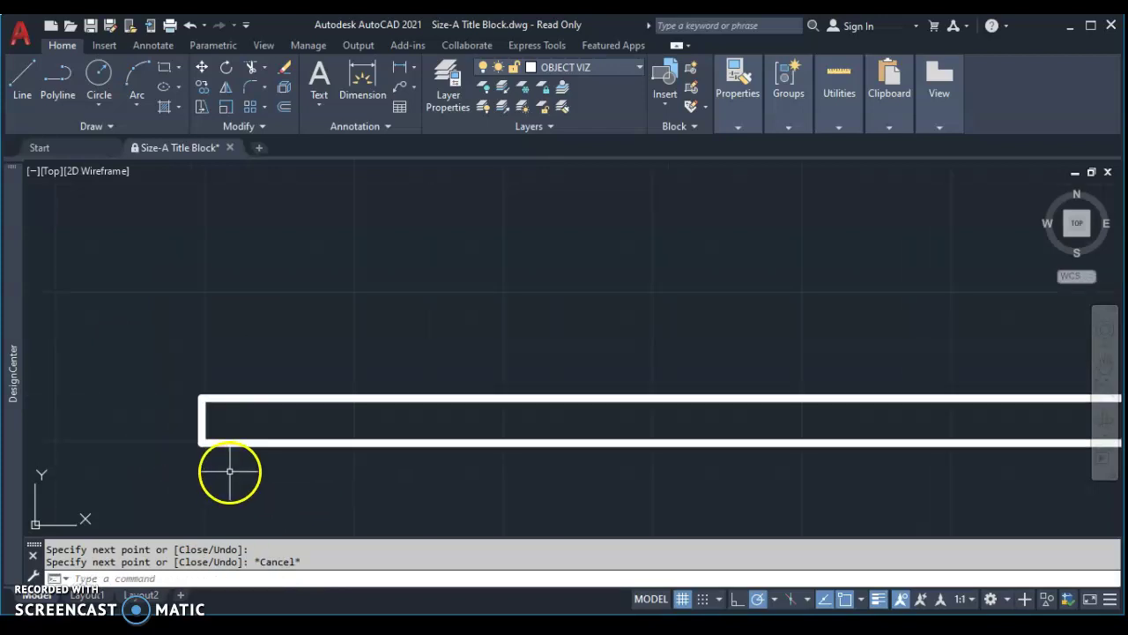
{"action": "scroll", "coordinate": [374, 468], "scroll_direction": "down", "scroll_amount": 2}
{"action": "middle_click_drag", "start_coordinate": [464, 491], "coordinate": [363, 466]}
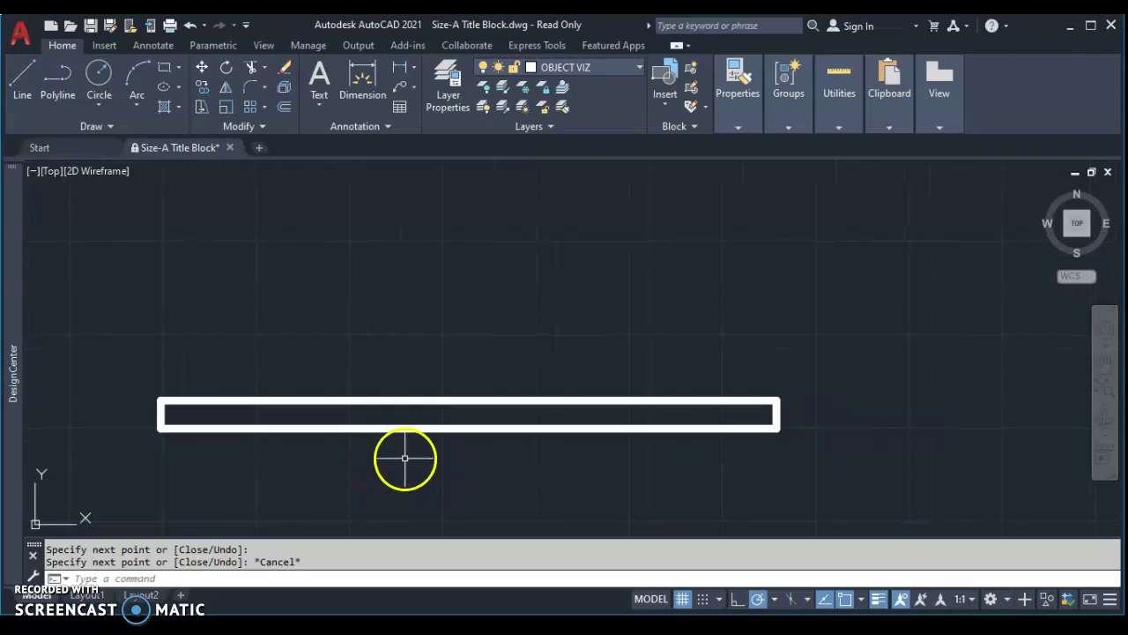
Window-select the 16.5 × .75 strip and copy it once directly above itself
{"action": "left_click", "coordinate": [147, 379]}
{"action": "left_click", "coordinate": [838, 458]}
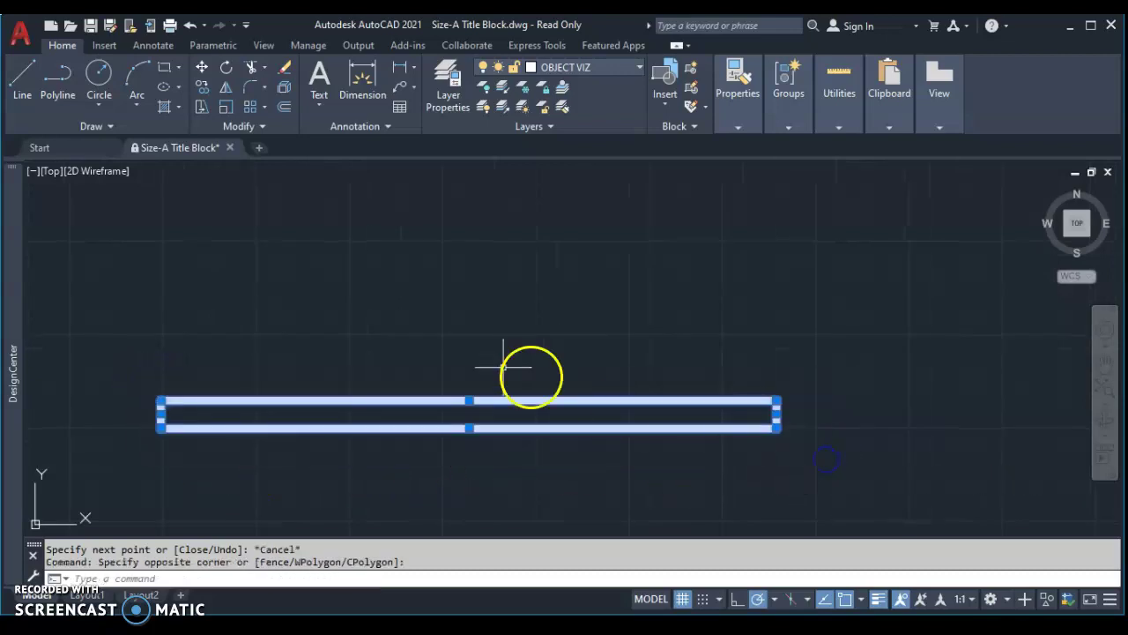
{"action": "left_click", "coordinate": [203, 86]}
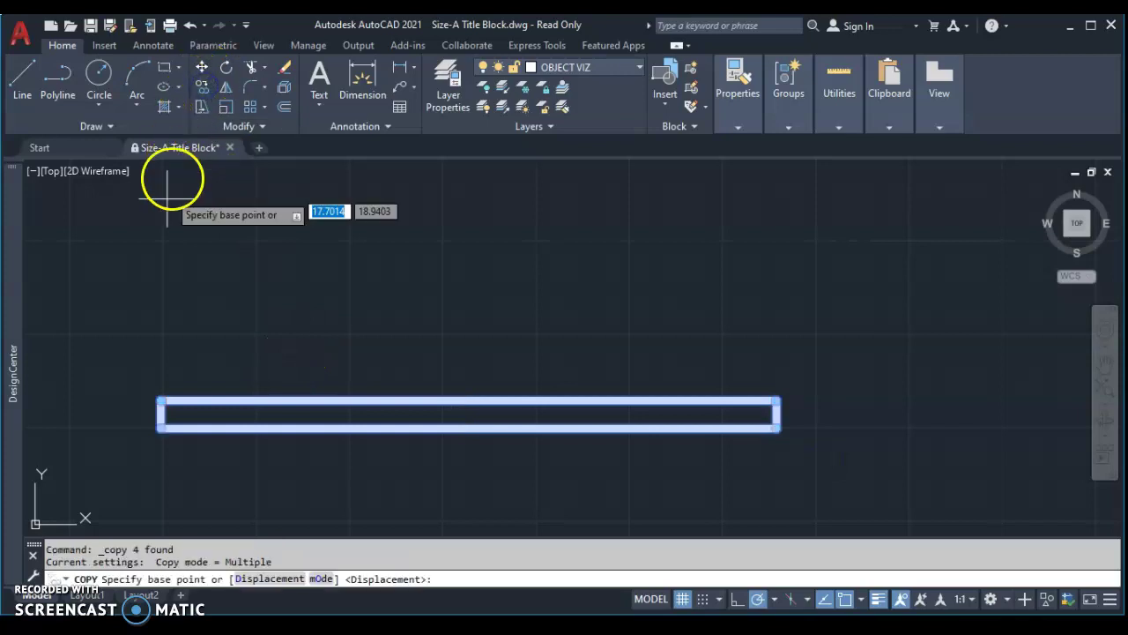
{"action": "left_click", "coordinate": [160, 401]}
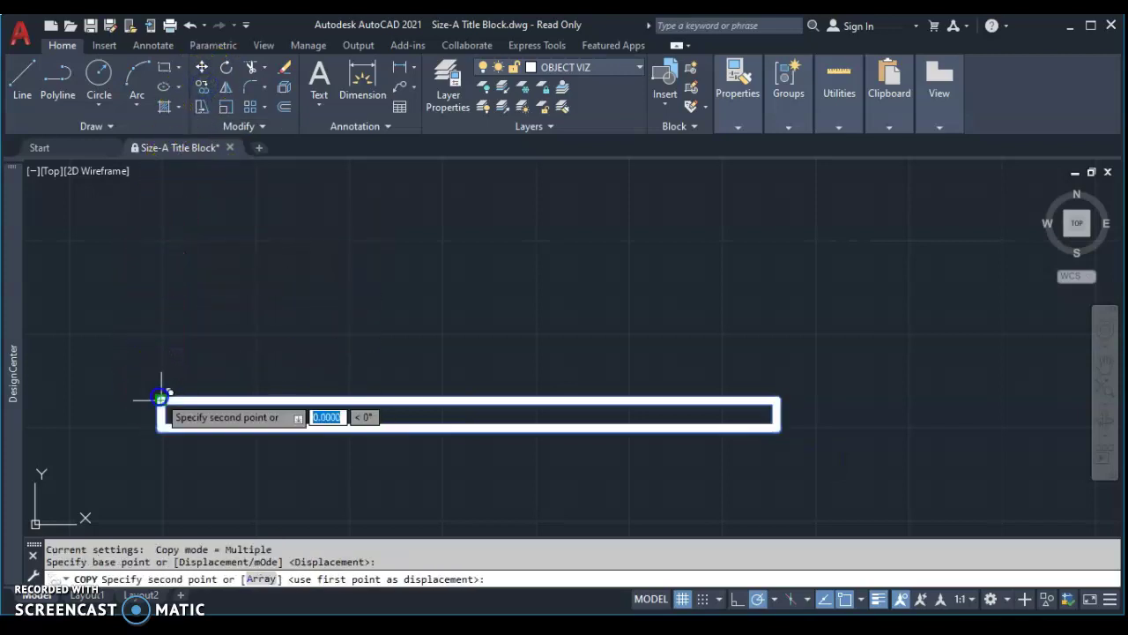
{"action": "left_click", "coordinate": [161, 335]}
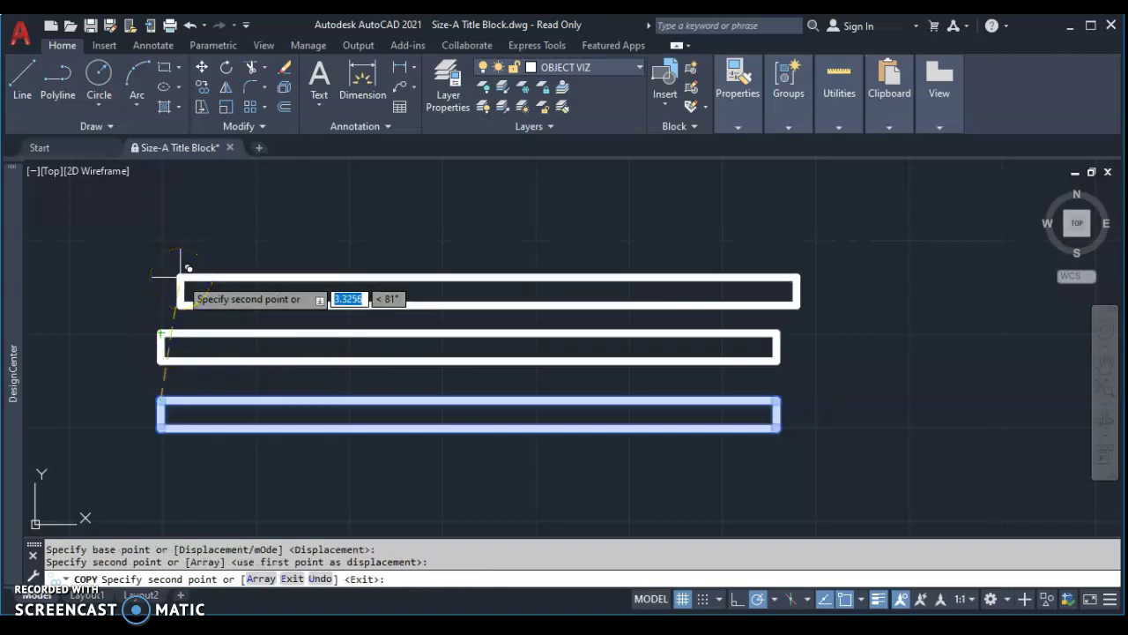
{"action": "key", "text": "Escape"}
{"action": "scroll", "coordinate": [203, 414], "scroll_direction": "down", "scroll_amount": 2}
{"action": "middle_click_drag", "start_coordinate": [231, 464], "coordinate": [262, 325]}
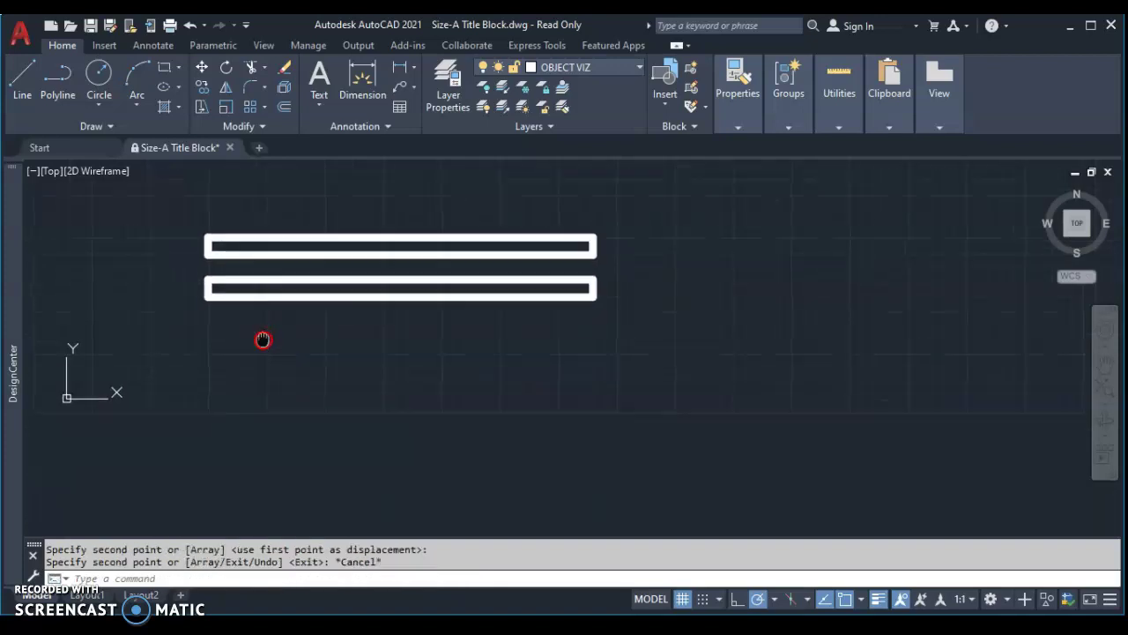
Draw a 16.5 × .75 rectangle below the two stacked strips
{"action": "left_click", "coordinate": [166, 68]}
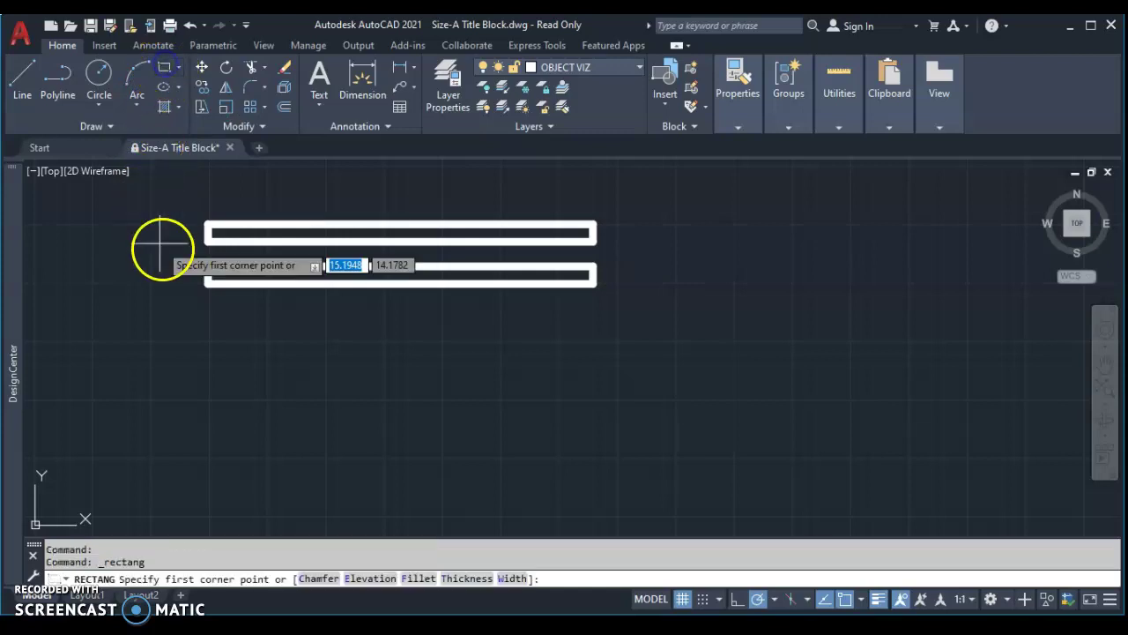
{"action": "left_click", "coordinate": [210, 341]}
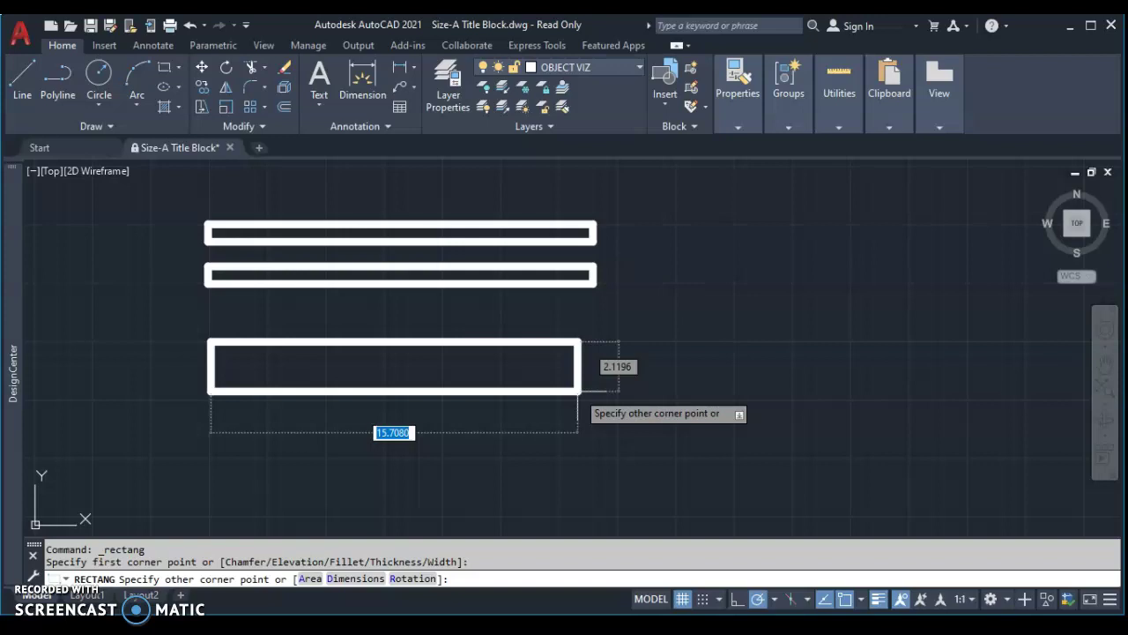
{"action": "type", "text": "16.5"}
{"action": "key", "text": "Tab"}
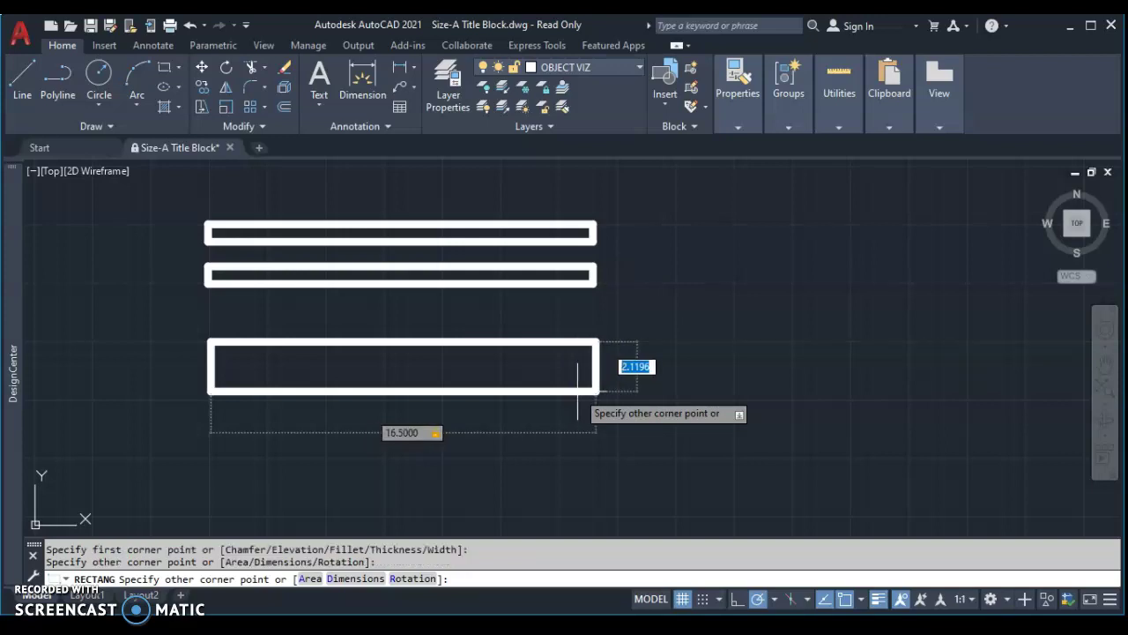
{"action": "type", "text": ".75"}
{"action": "key", "text": "Return"}
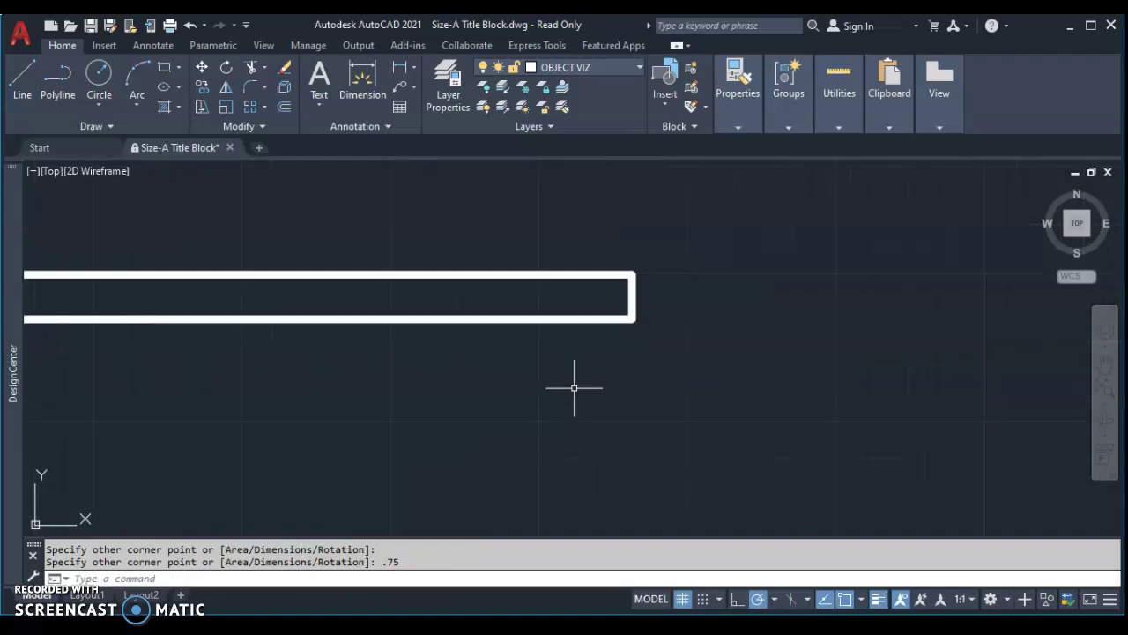
{"action": "middle_click", "coordinate": [557, 390]}
Copy the lower stock strip from its left end to a spot directly below it
{"action": "left_click", "coordinate": [558, 389]}
{"action": "left_click", "coordinate": [554, 383]}
{"action": "left_click", "coordinate": [616, 374]}
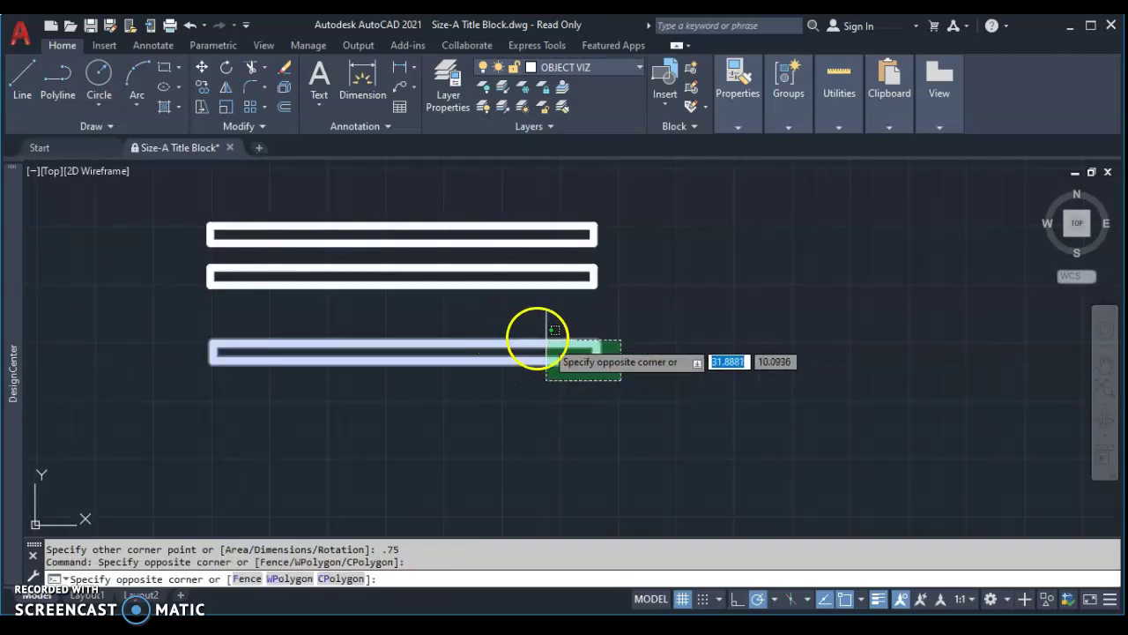
{"action": "left_click", "coordinate": [374, 322]}
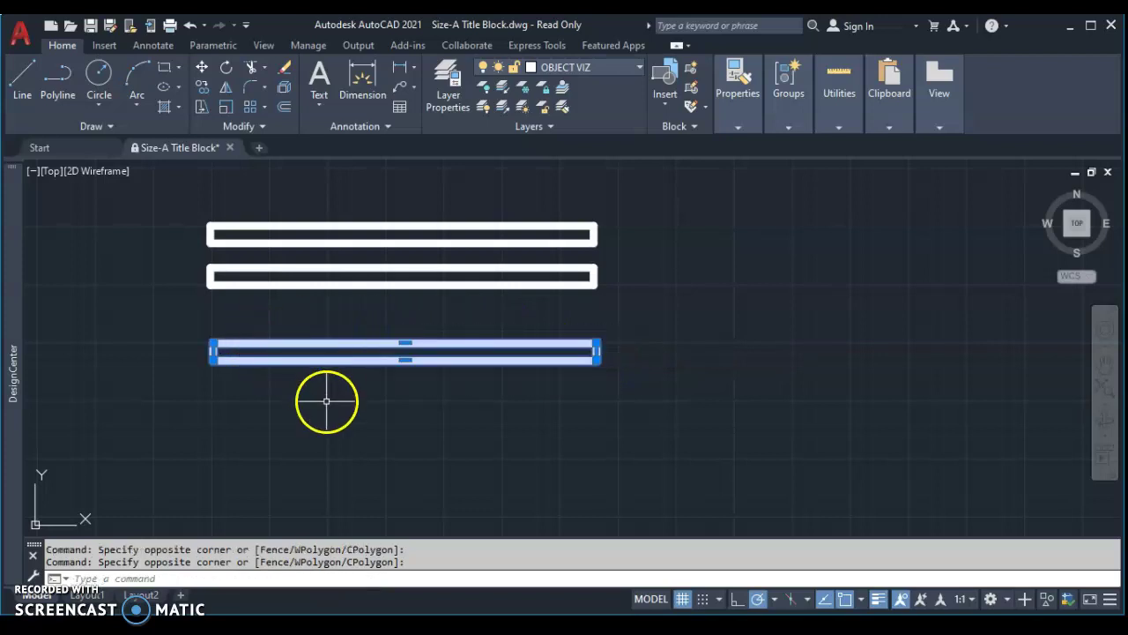
{"action": "left_click", "coordinate": [203, 86]}
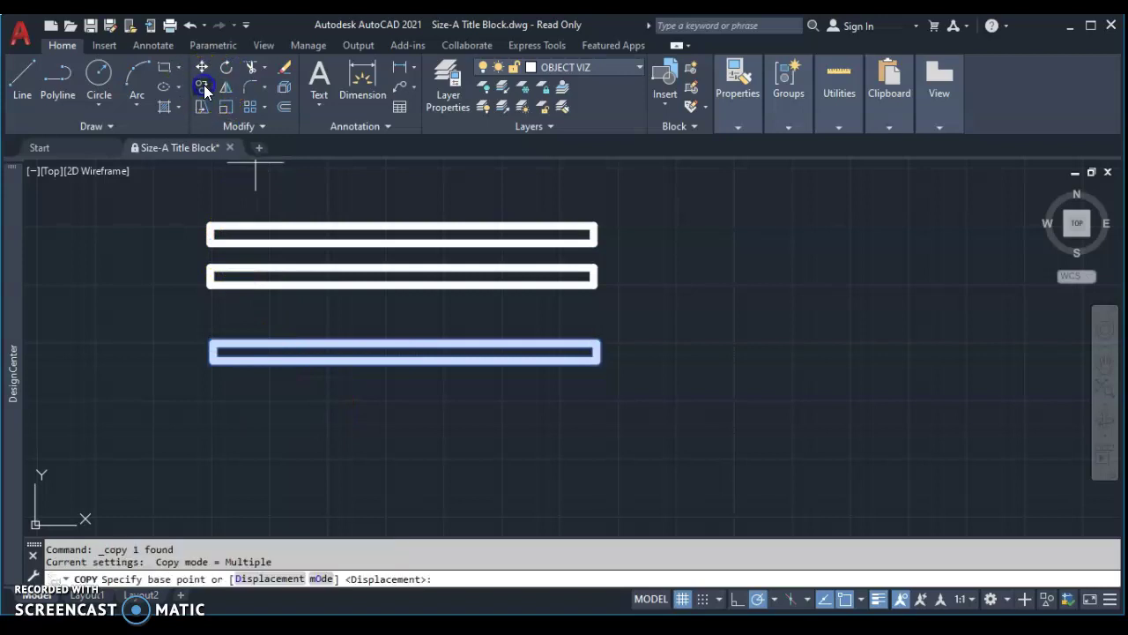
{"action": "left_click", "coordinate": [213, 358]}
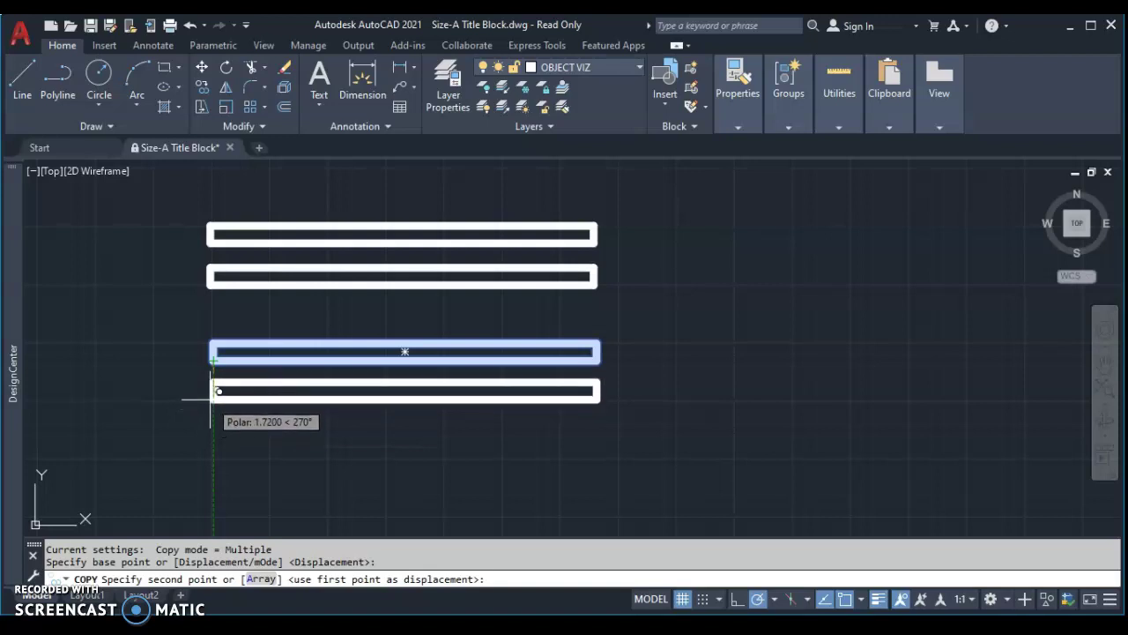
{"action": "left_click", "coordinate": [212, 395]}
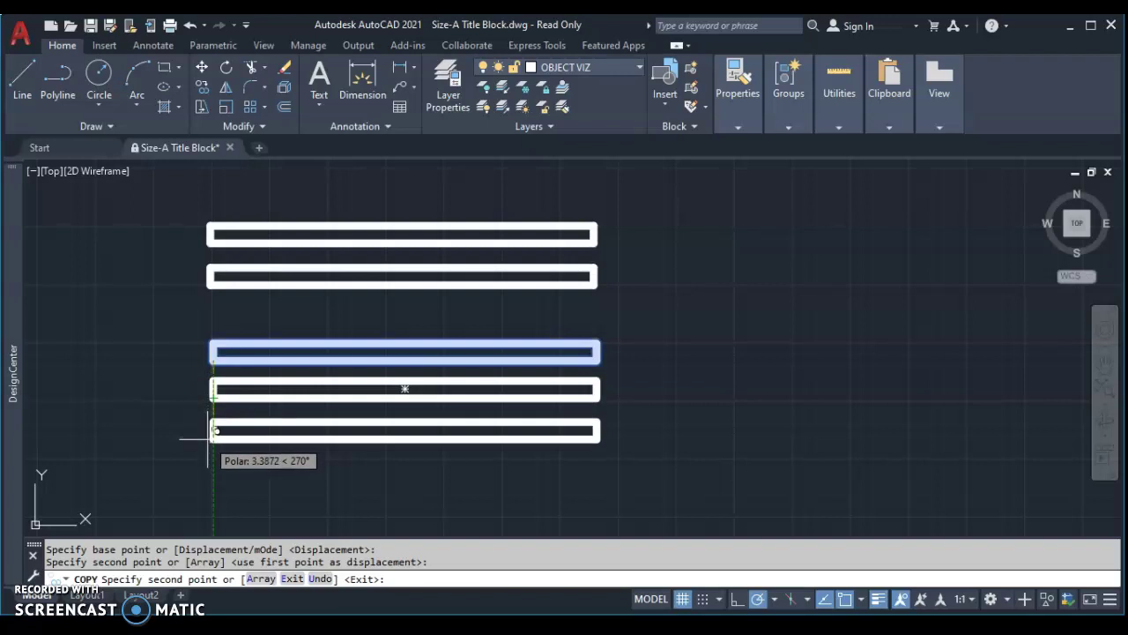
{"action": "key", "text": "Escape"}
{"action": "scroll", "coordinate": [264, 416], "scroll_direction": "up", "scroll_amount": 4}
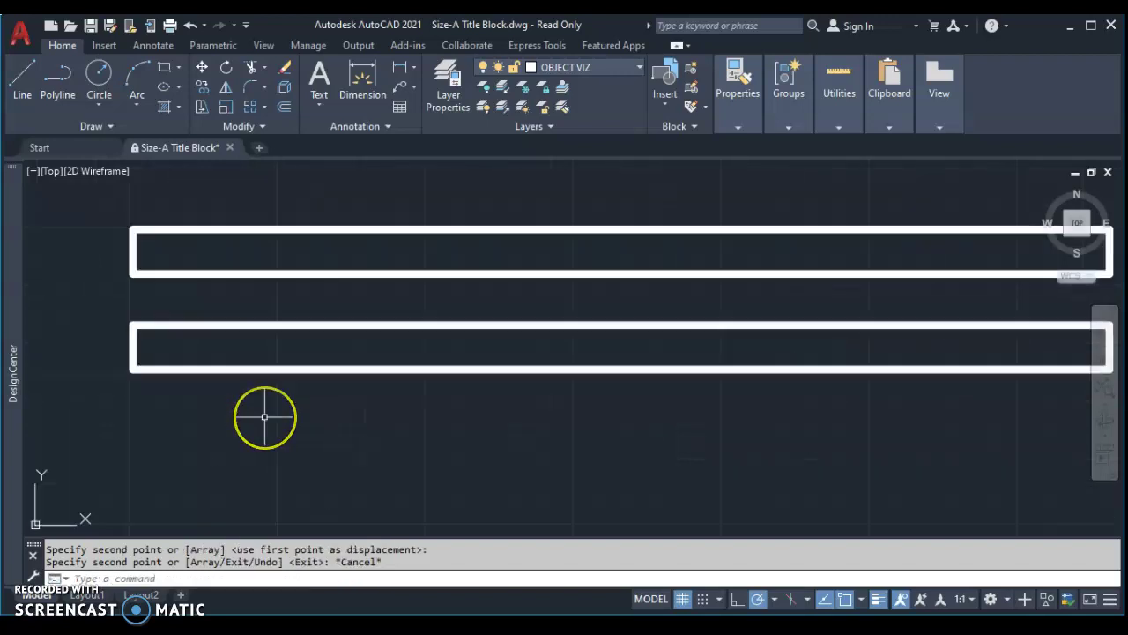
{"action": "scroll", "coordinate": [265, 416], "scroll_direction": "down", "scroll_amount": 4}
{"action": "scroll", "coordinate": [290, 416], "scroll_direction": "up", "scroll_amount": 4}
{"action": "scroll", "coordinate": [298, 423], "scroll_direction": "down", "scroll_amount": 2}
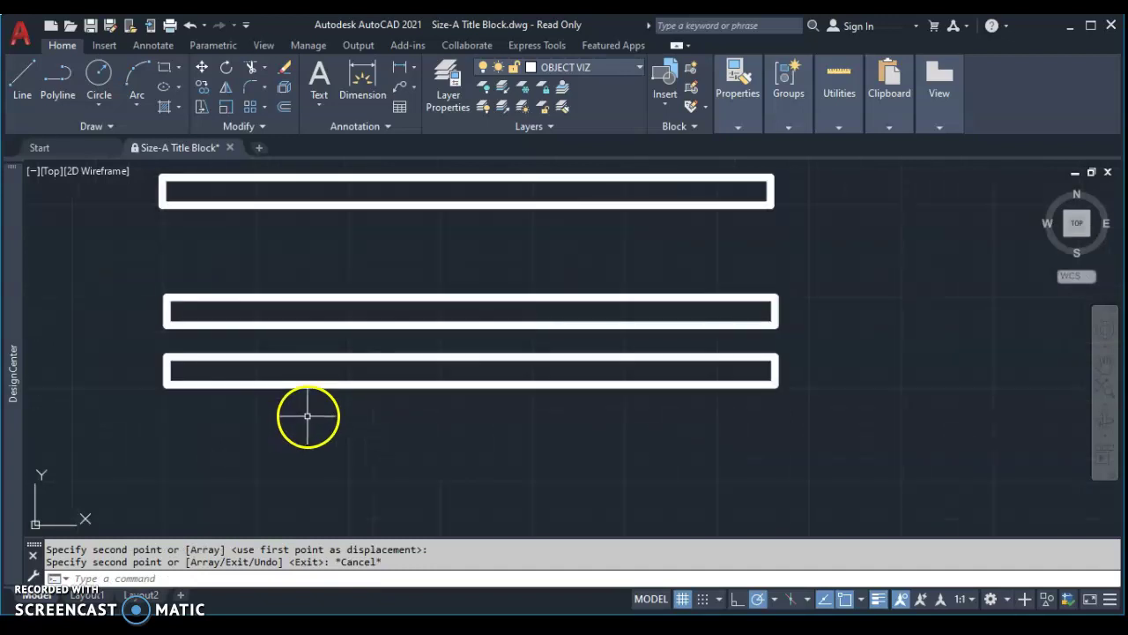
Pan to bring the upper strip into view and show the polar tracking angle increments
{"action": "middle_click_drag", "start_coordinate": [338, 414], "coordinate": [335, 456]}
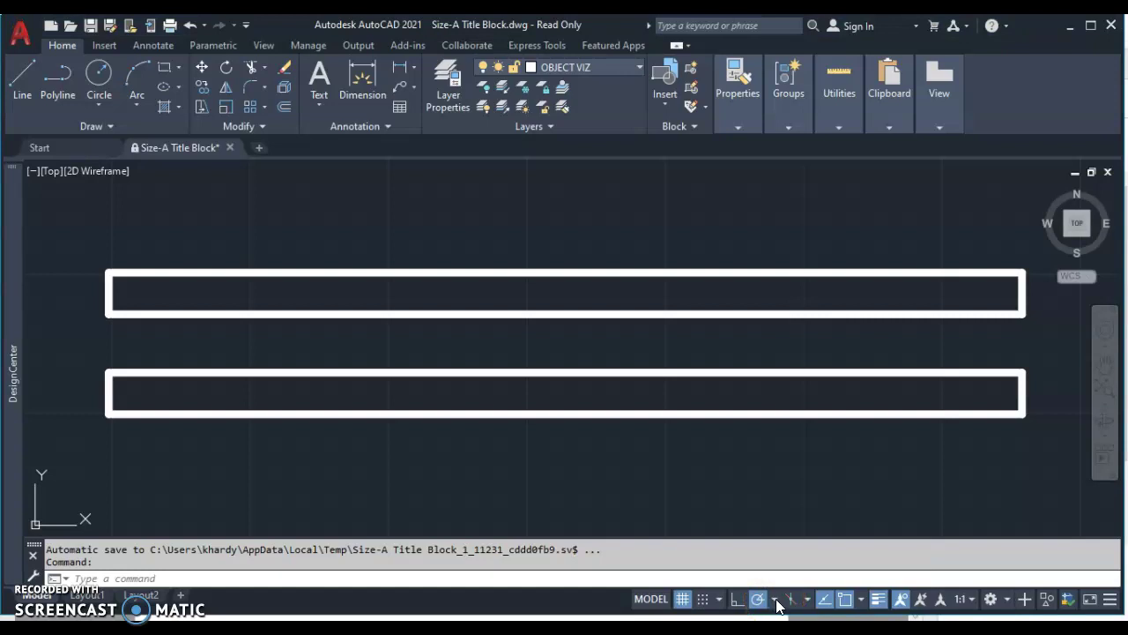
{"action": "left_click", "coordinate": [776, 602]}
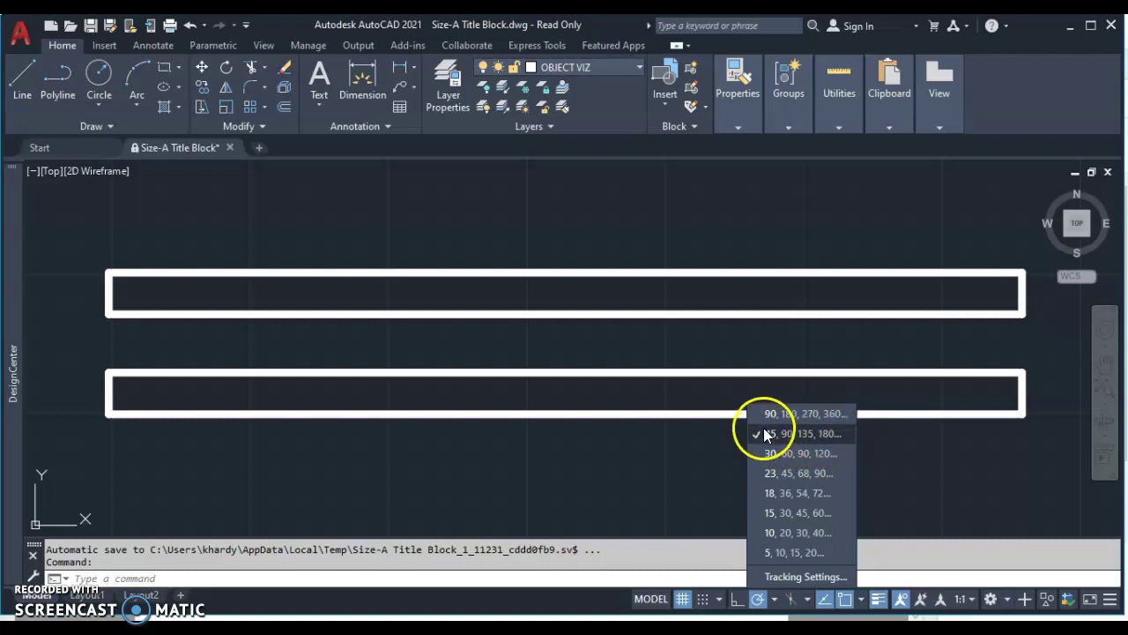
Turn polar tracking and object snap on, then display the object snap mode list
{"action": "left_click", "coordinate": [762, 599]}
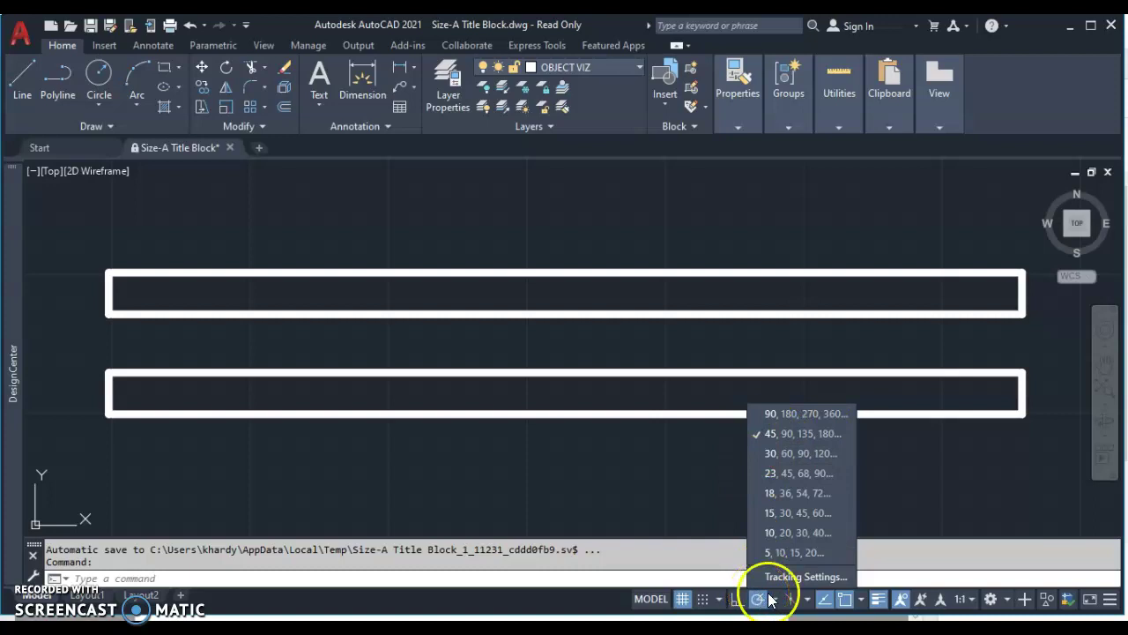
{"action": "left_click", "coordinate": [848, 601]}
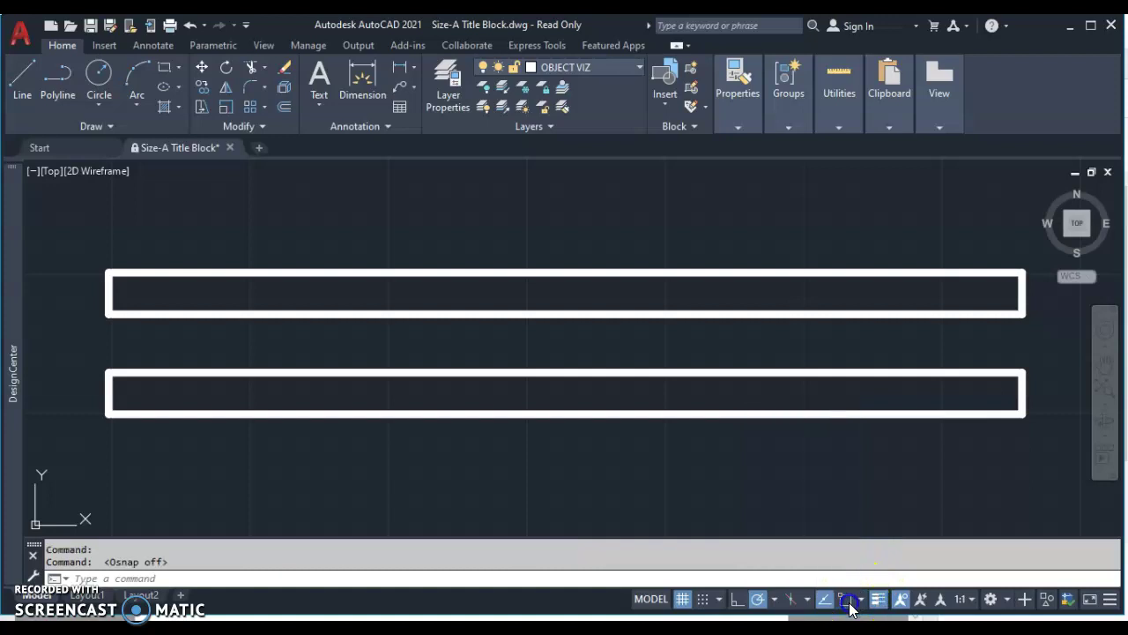
{"action": "left_click", "coordinate": [846, 601]}
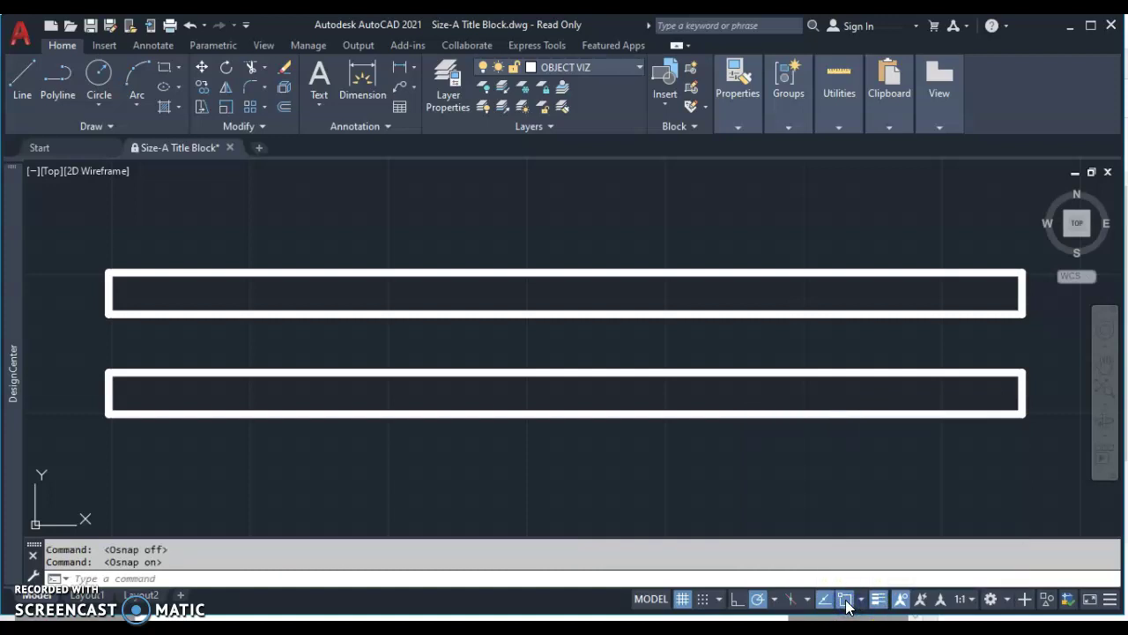
{"action": "left_click", "coordinate": [861, 601]}
{"action": "left_click", "coordinate": [862, 601]}
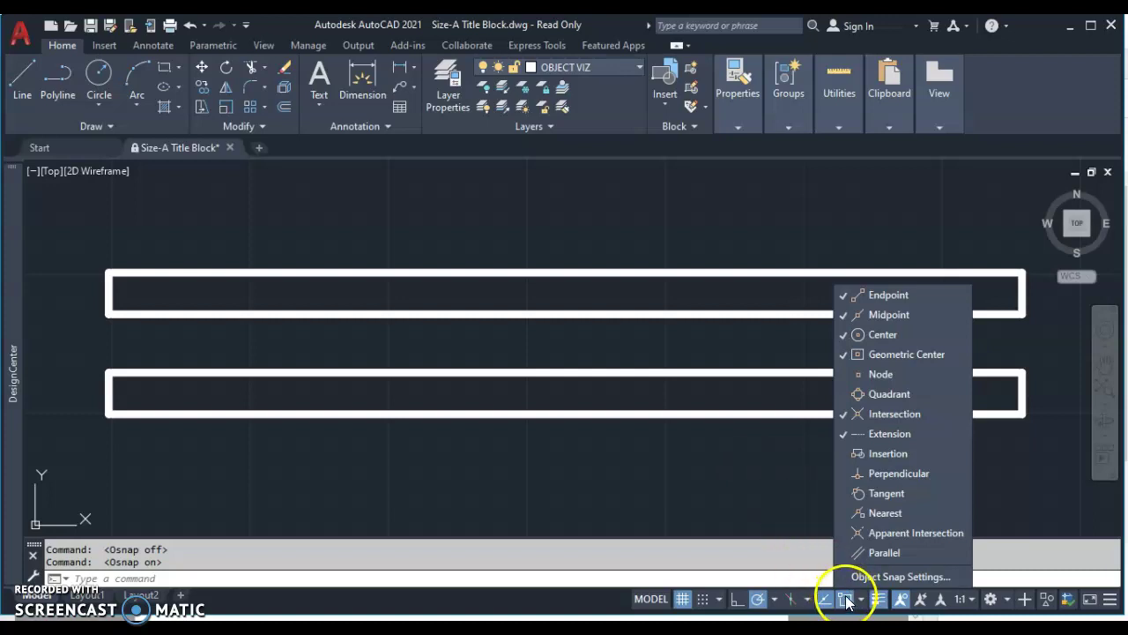
Dismiss the object snap list and toggle lineweight display repeatedly, leaving heavy outlines shown
{"action": "left_click", "coordinate": [774, 487]}
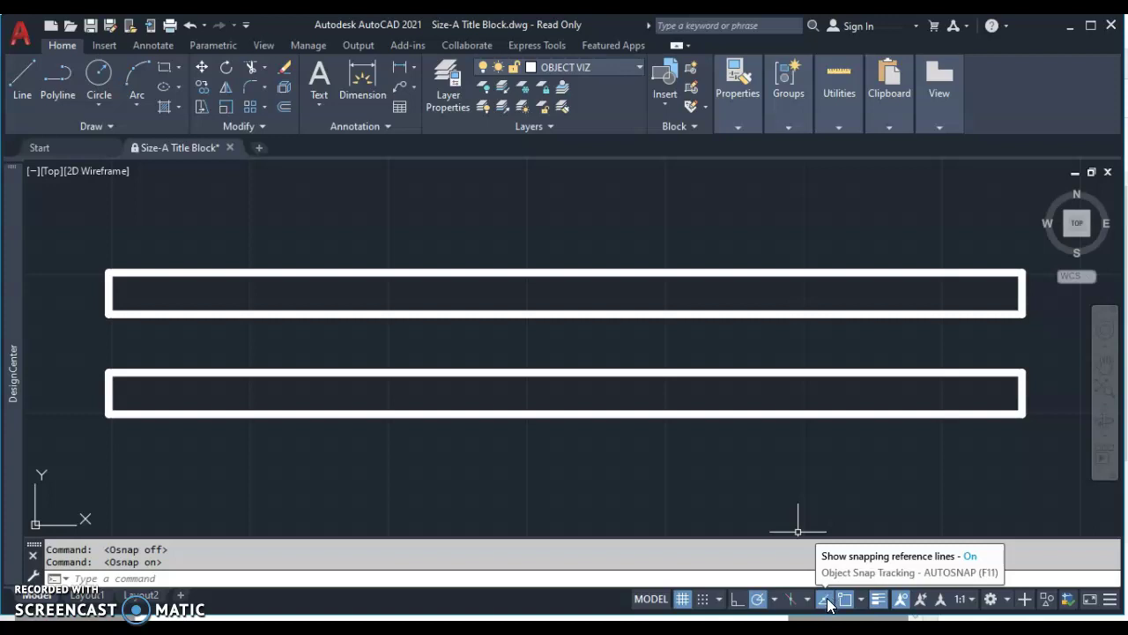
{"action": "left_click", "coordinate": [879, 600]}
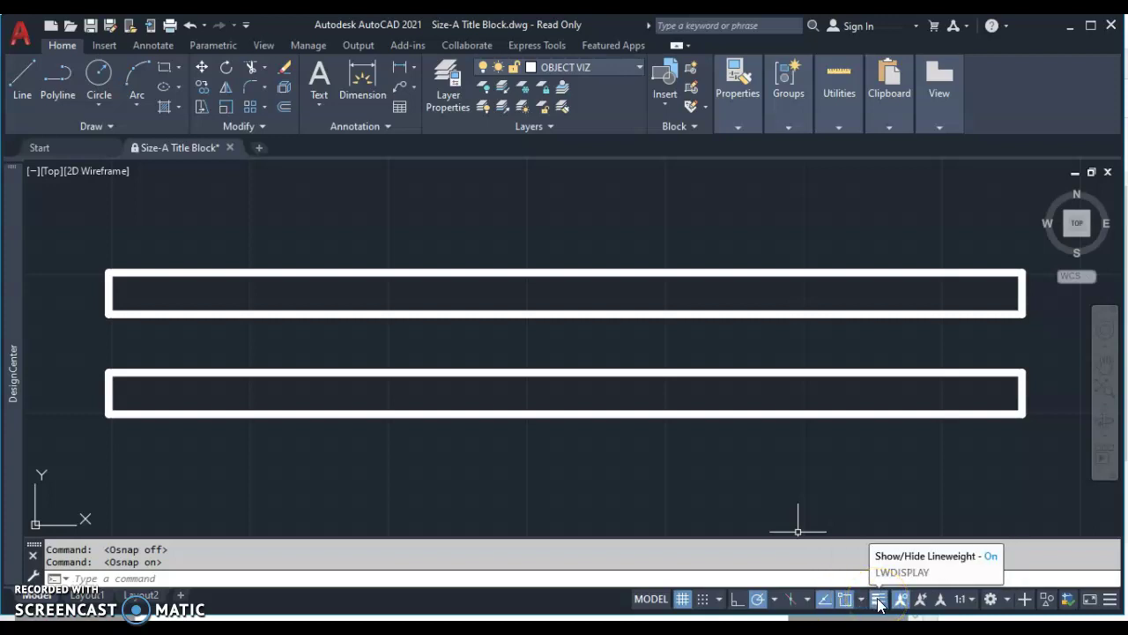
{"action": "left_click", "coordinate": [879, 601]}
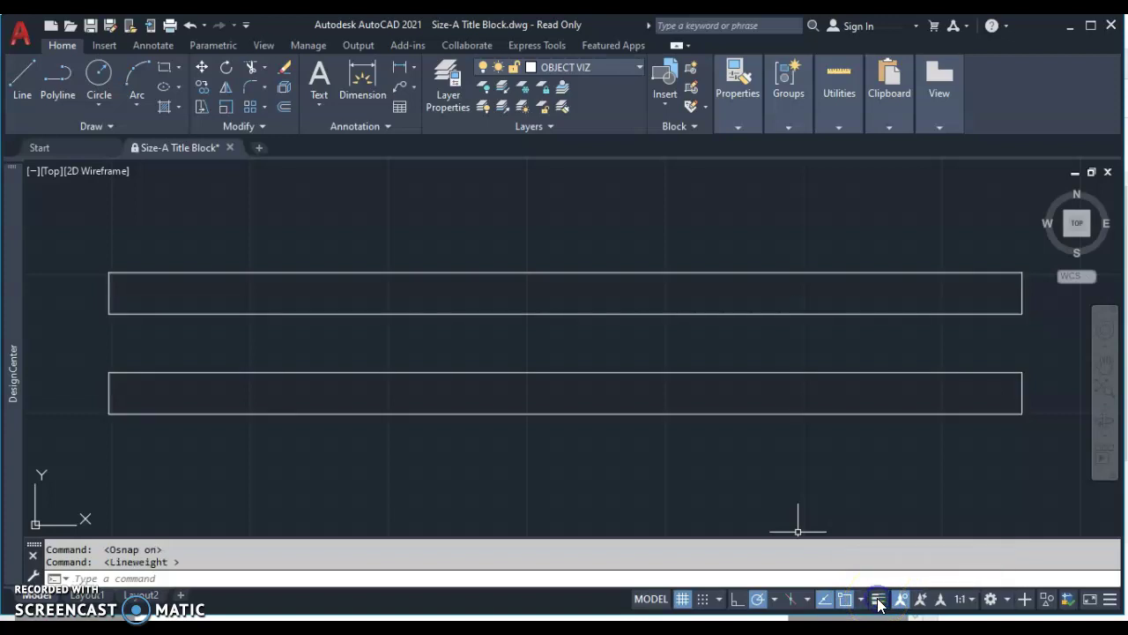
{"action": "left_click", "coordinate": [879, 600]}
{"action": "left_click", "coordinate": [879, 600]}
{"action": "left_click", "coordinate": [879, 600]}
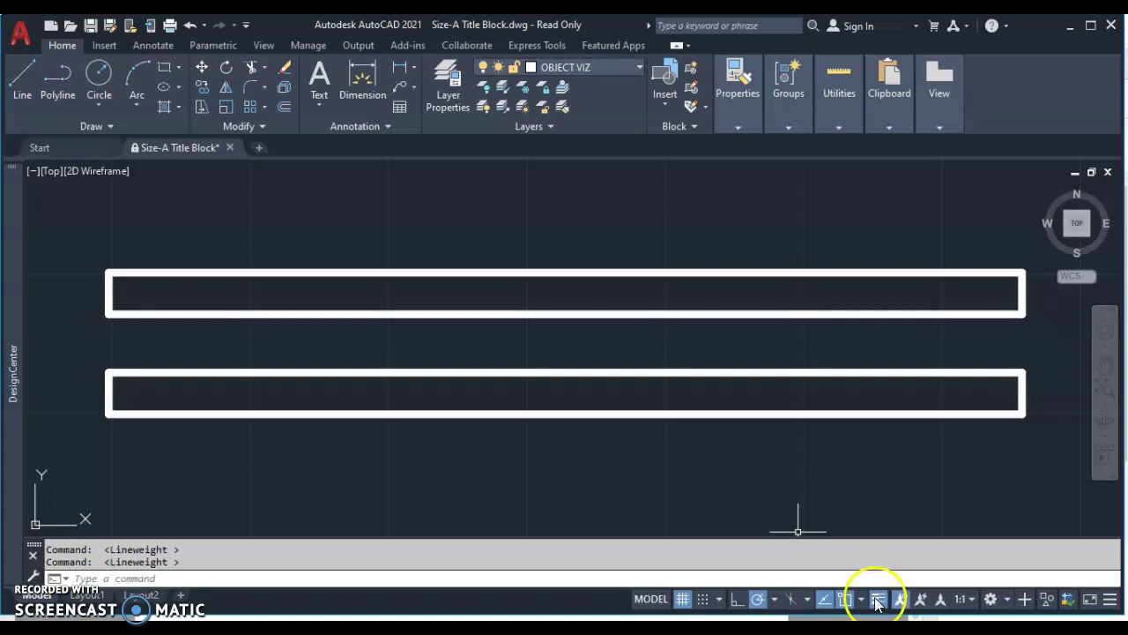
{"action": "left_click", "coordinate": [879, 600]}
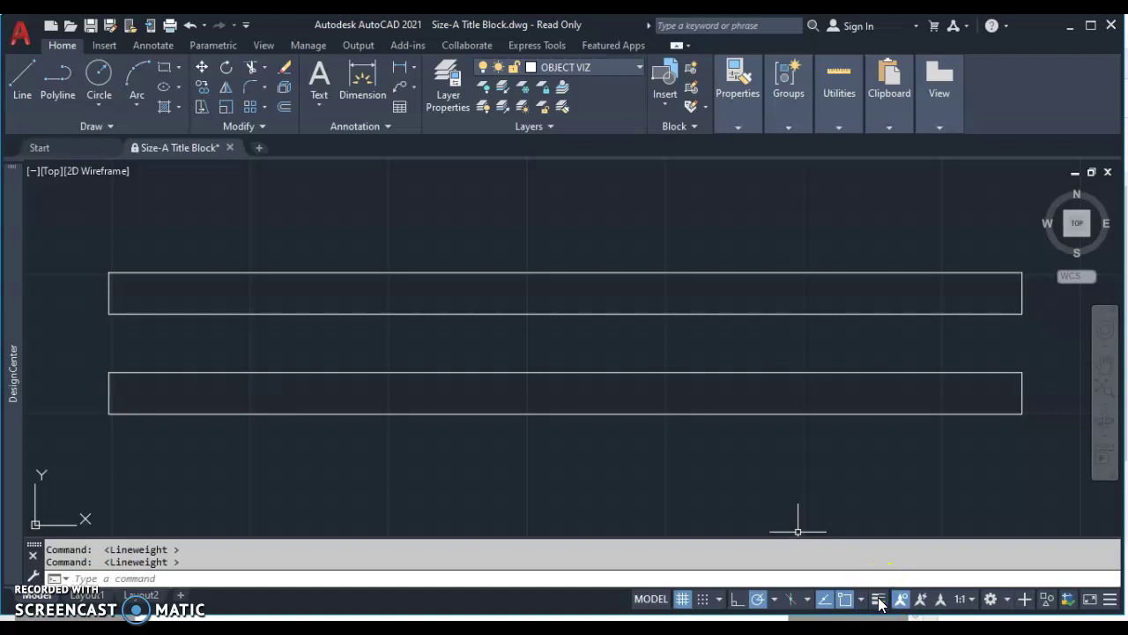
{"action": "left_click", "coordinate": [879, 600]}
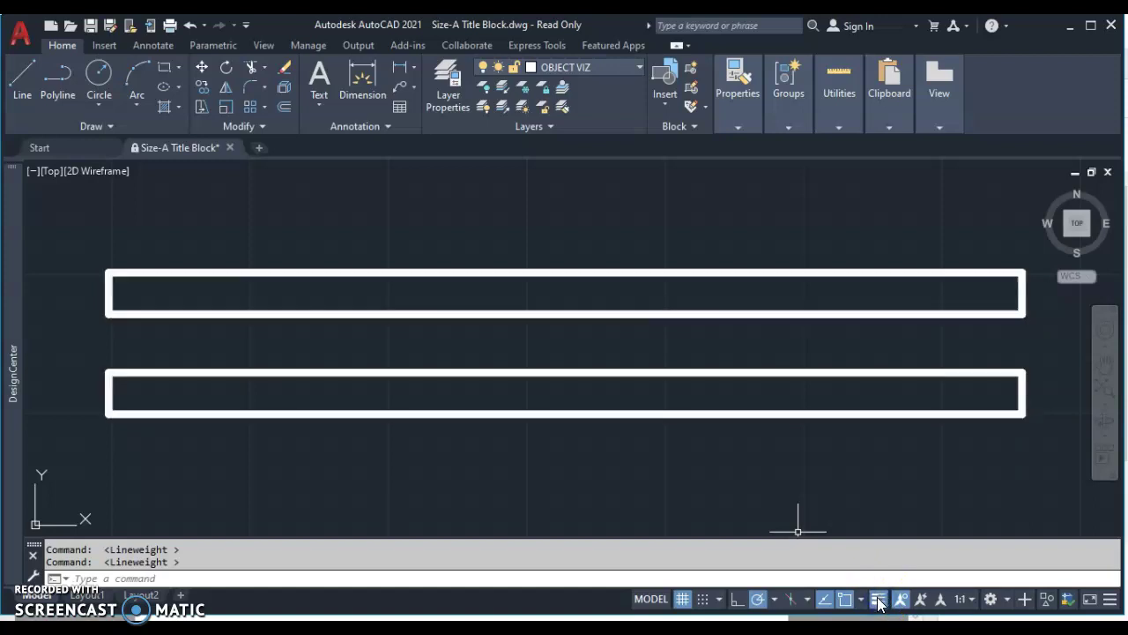
{"action": "left_click", "coordinate": [1112, 602]}
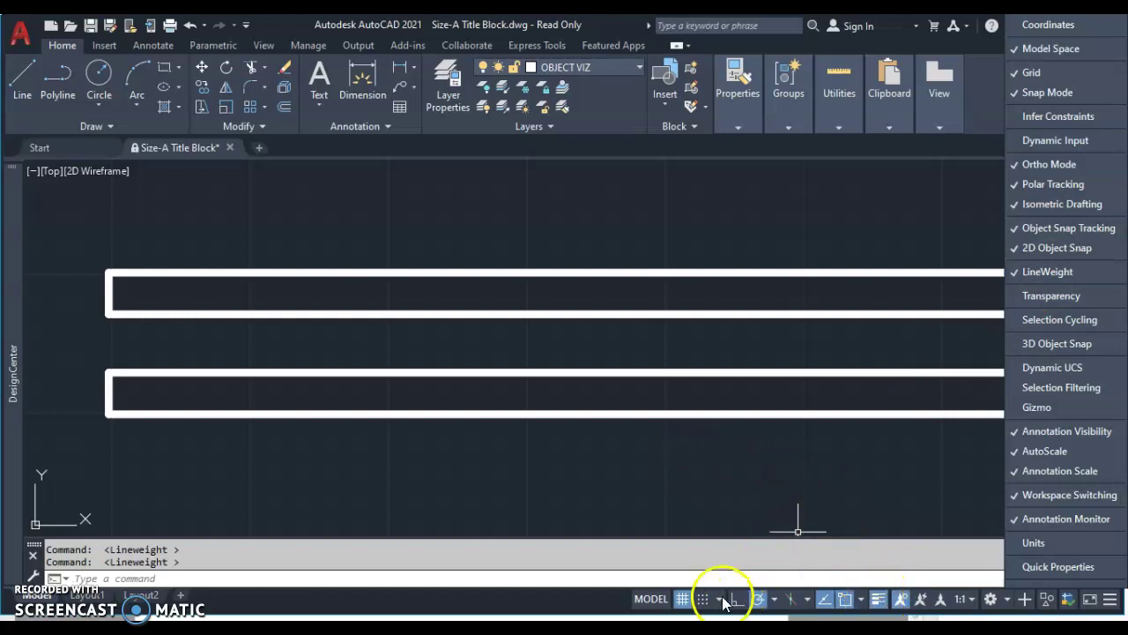
{"action": "left_click", "coordinate": [845, 471]}
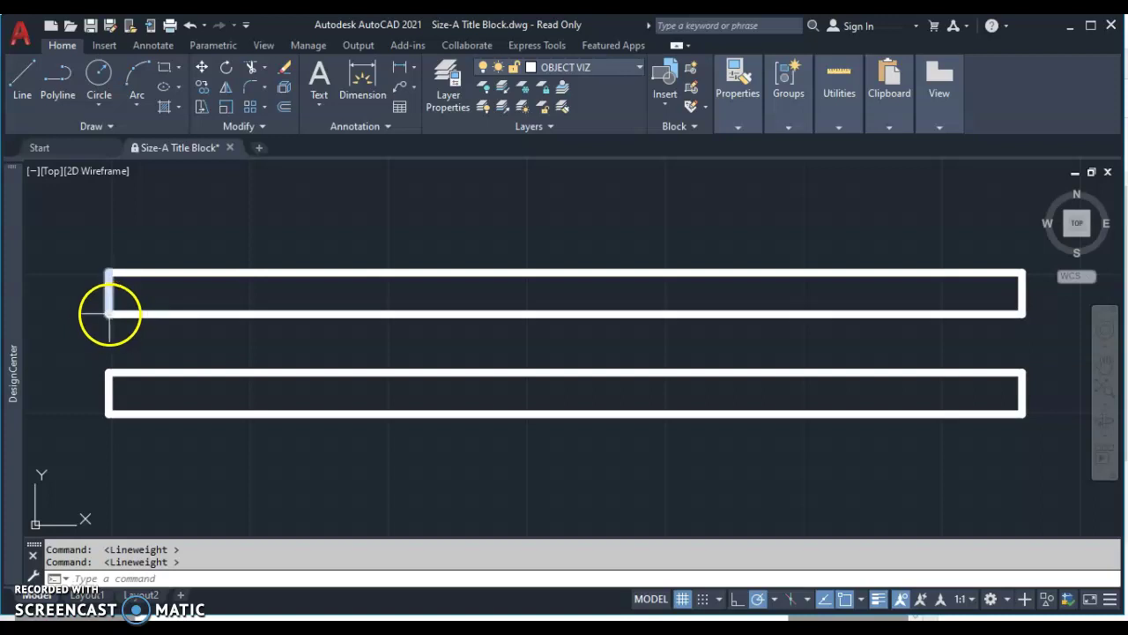
Draw a 0.75-tall vertical line across the upper strip, 4 units from its left end
{"action": "left_click", "coordinate": [22, 74]}
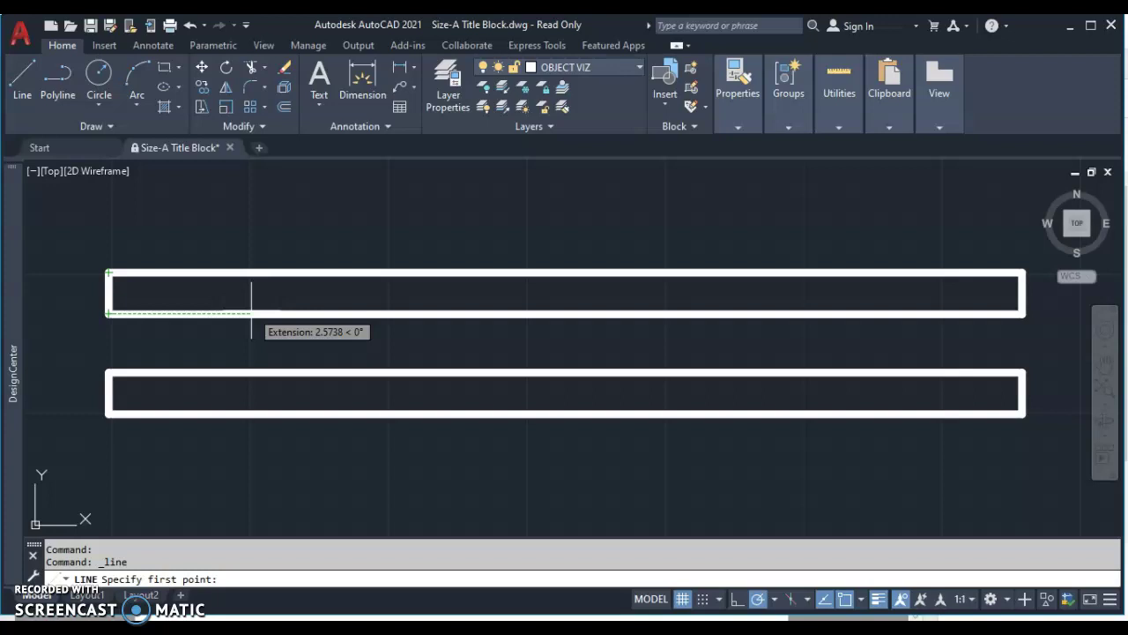
{"action": "type", "text": "4"}
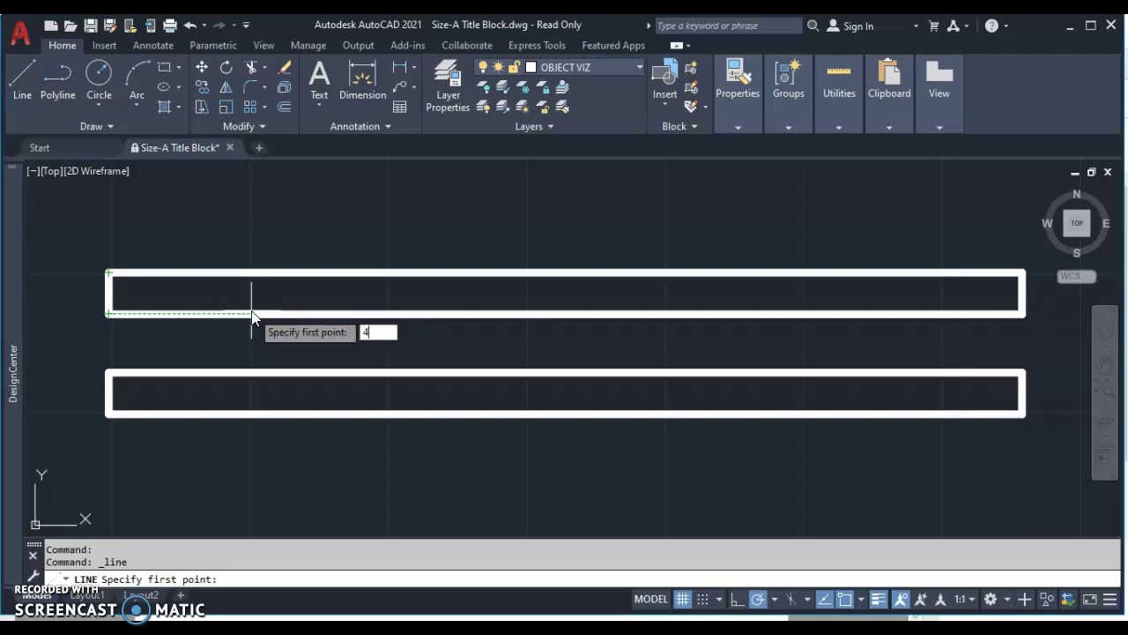
{"action": "key", "text": "Return"}
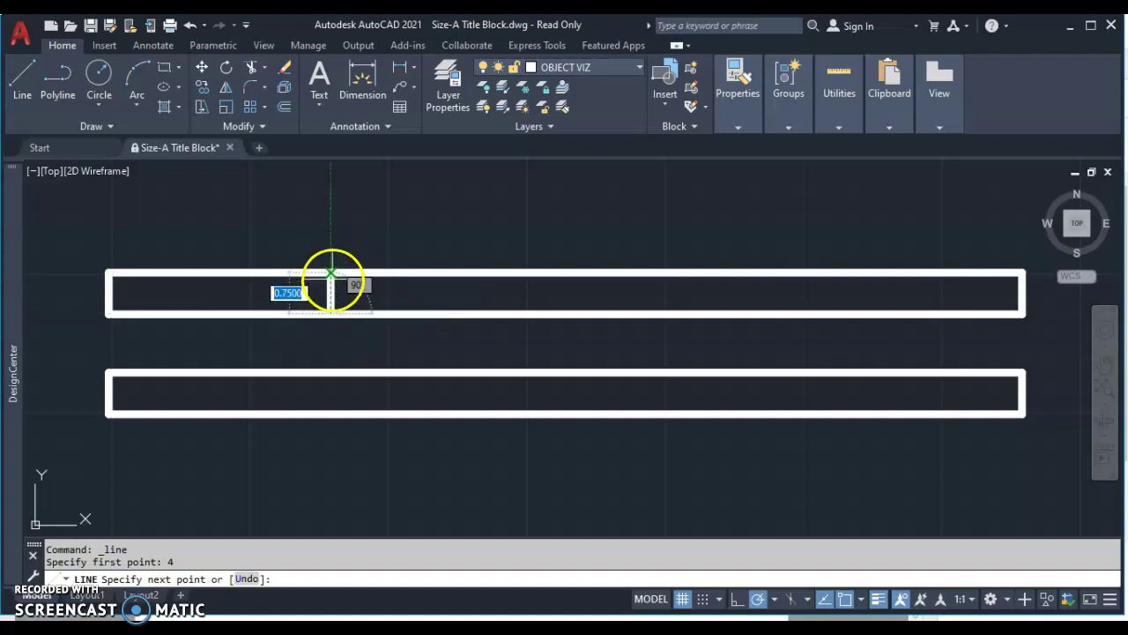
{"action": "left_click", "coordinate": [332, 273]}
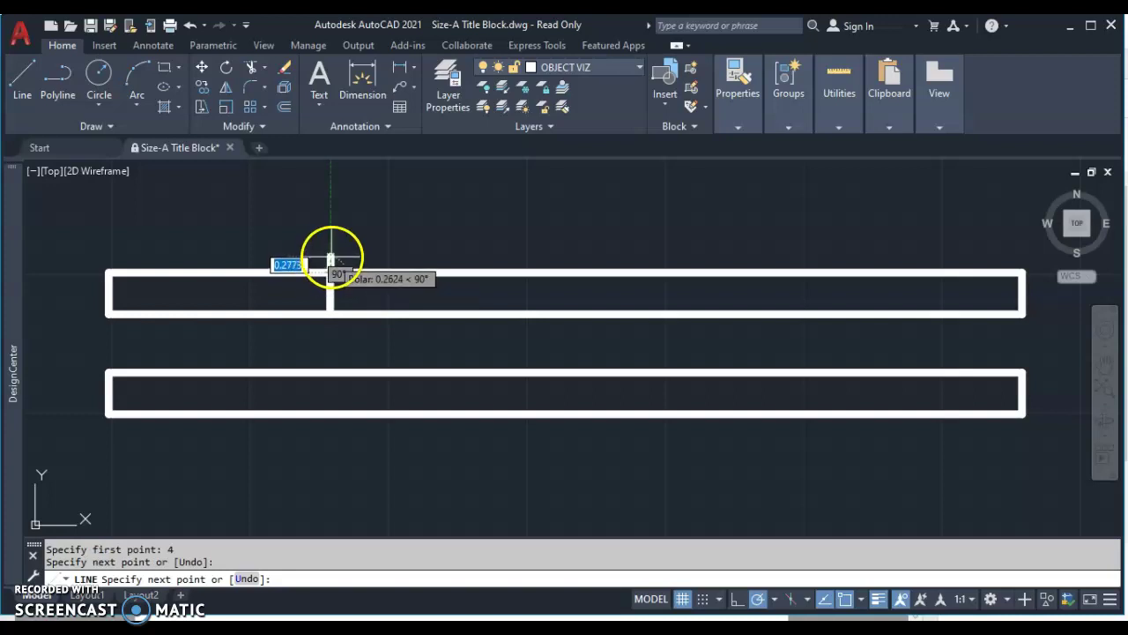
{"action": "key", "text": "Escape"}
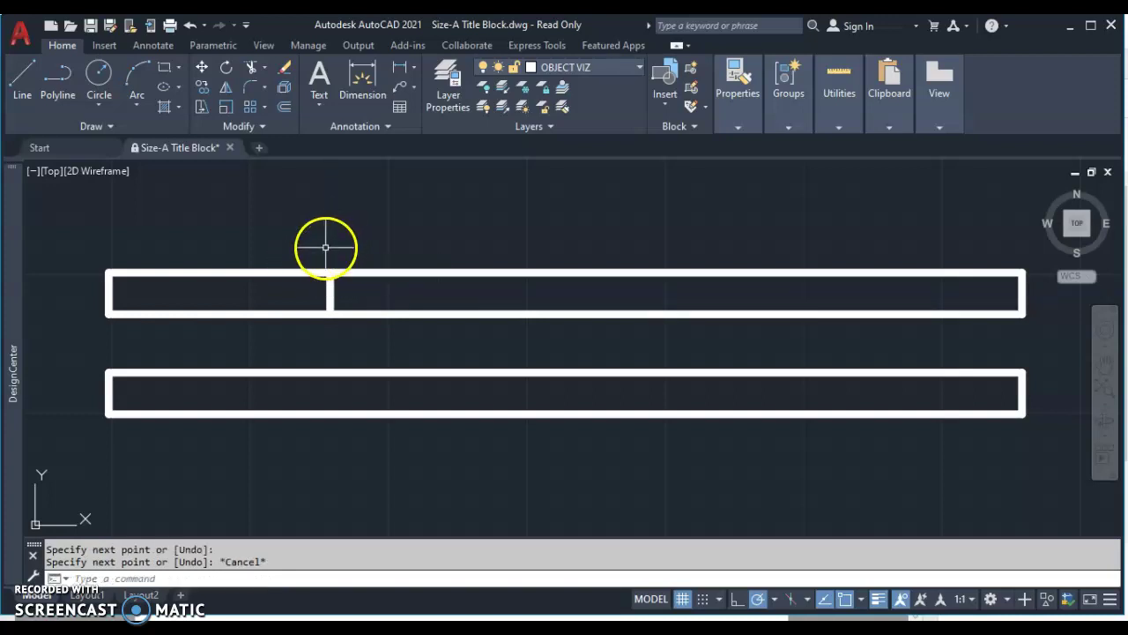
{"action": "scroll", "coordinate": [295, 291], "scroll_direction": "up", "scroll_amount": 4}
{"action": "scroll", "coordinate": [294, 294], "scroll_direction": "down", "scroll_amount": 4}
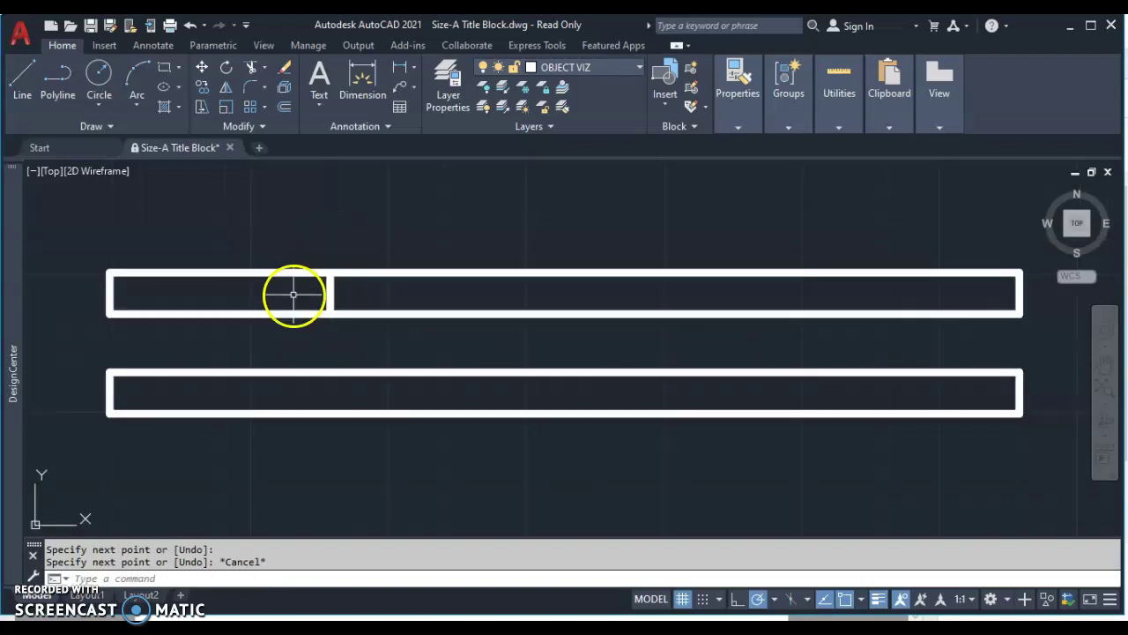
{"action": "middle_click_drag", "start_coordinate": [290, 292], "coordinate": [333, 294]}
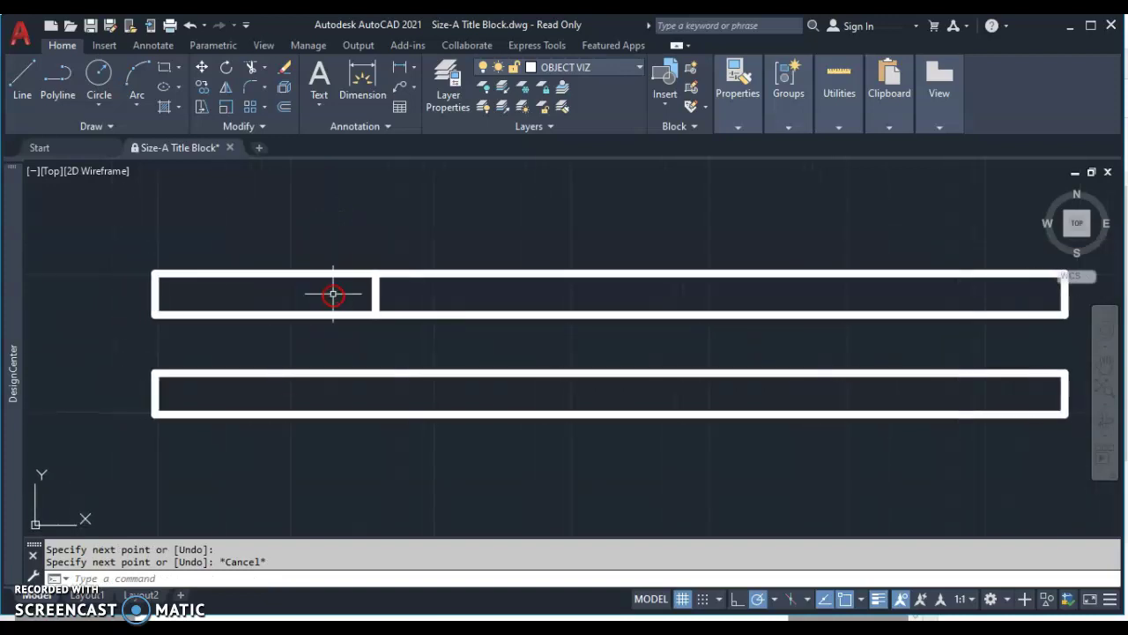
Place the text label 'E' inside the upper strip's left 4-unit section
{"action": "left_click", "coordinate": [320, 74]}
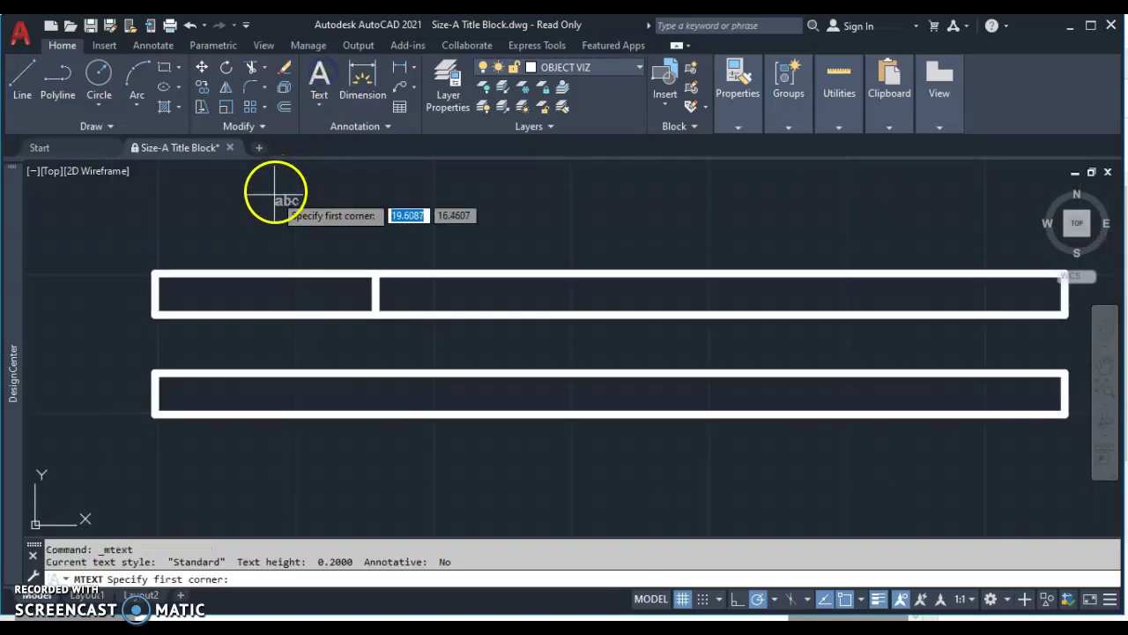
{"action": "left_click", "coordinate": [252, 291]}
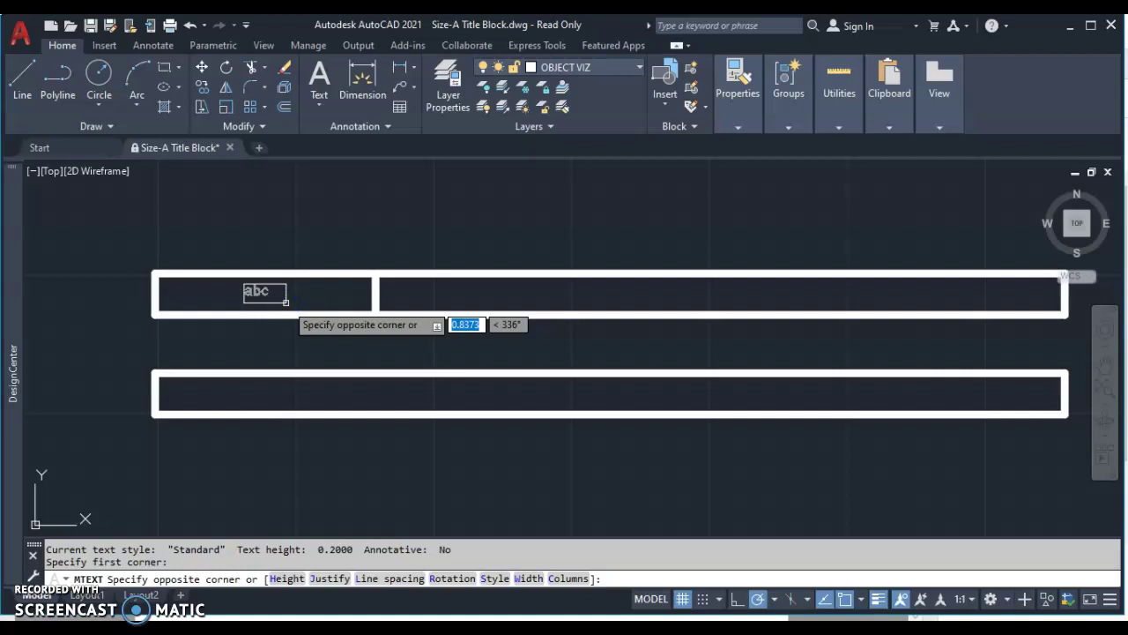
{"action": "left_click", "coordinate": [285, 303]}
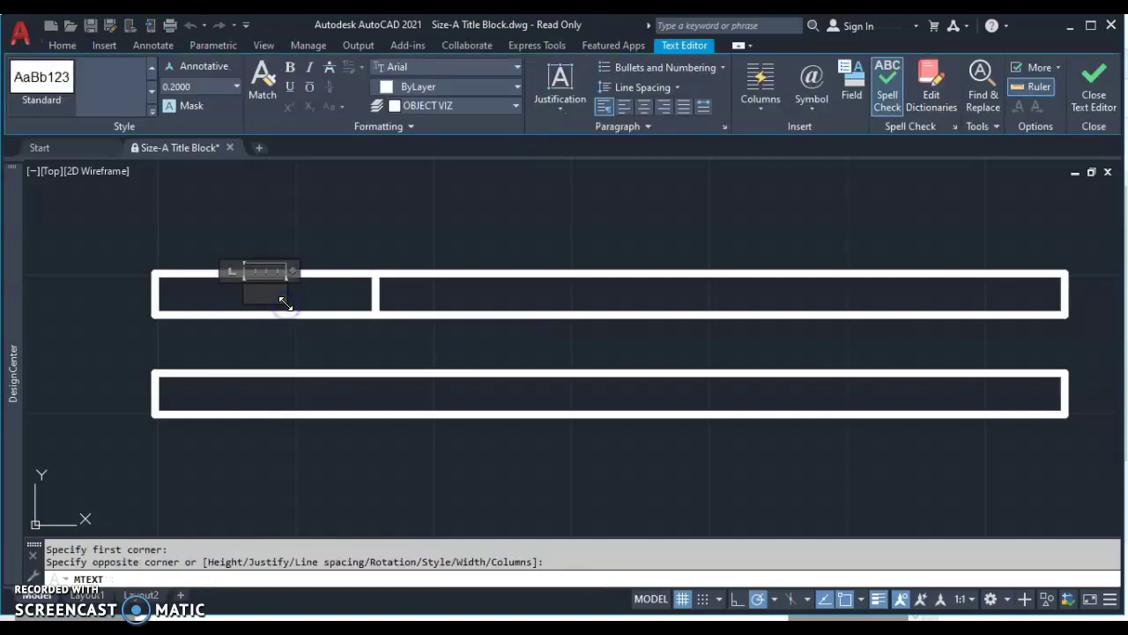
{"action": "type", "text": "E"}
{"action": "left_click", "coordinate": [327, 264]}
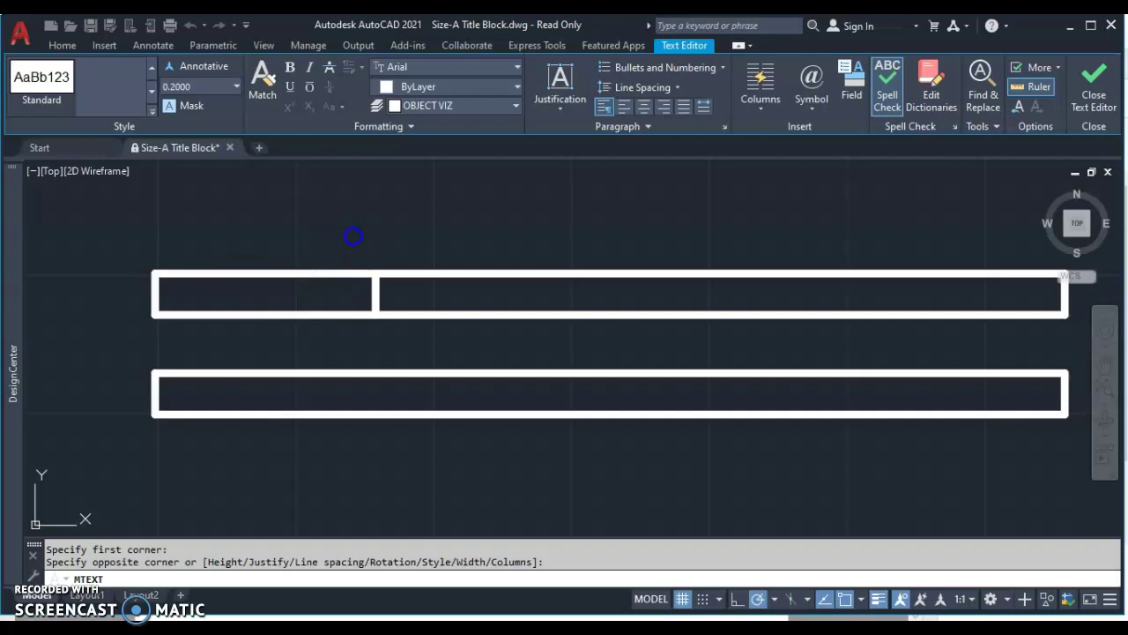
{"action": "left_click", "coordinate": [365, 273]}
{"action": "left_click", "coordinate": [249, 289]}
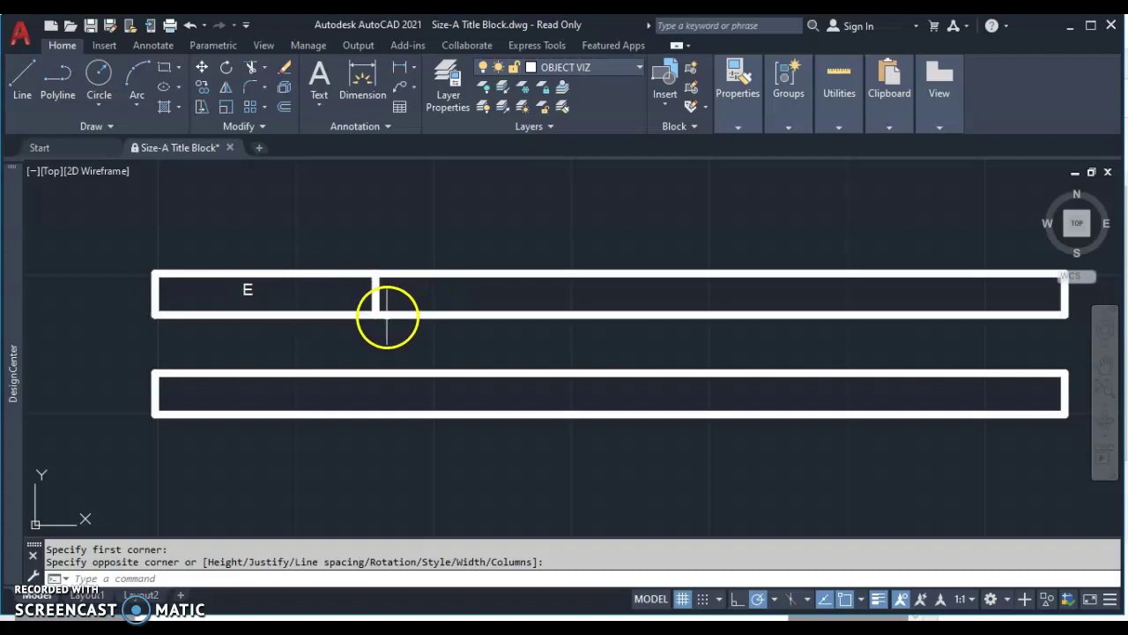
Zoom out so both strips show and select part E's vertical divider line
{"action": "scroll", "coordinate": [385, 315], "scroll_direction": "up", "scroll_amount": 4}
{"action": "scroll", "coordinate": [385, 308], "scroll_direction": "down", "scroll_amount": 2}
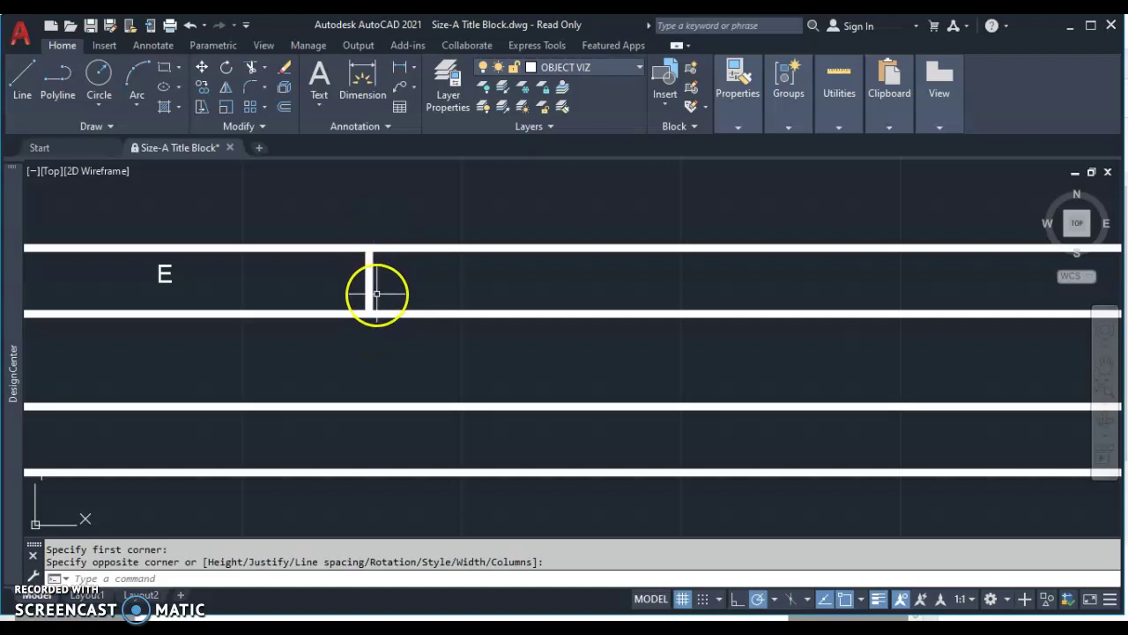
{"action": "scroll", "coordinate": [376, 293], "scroll_direction": "down", "scroll_amount": 2}
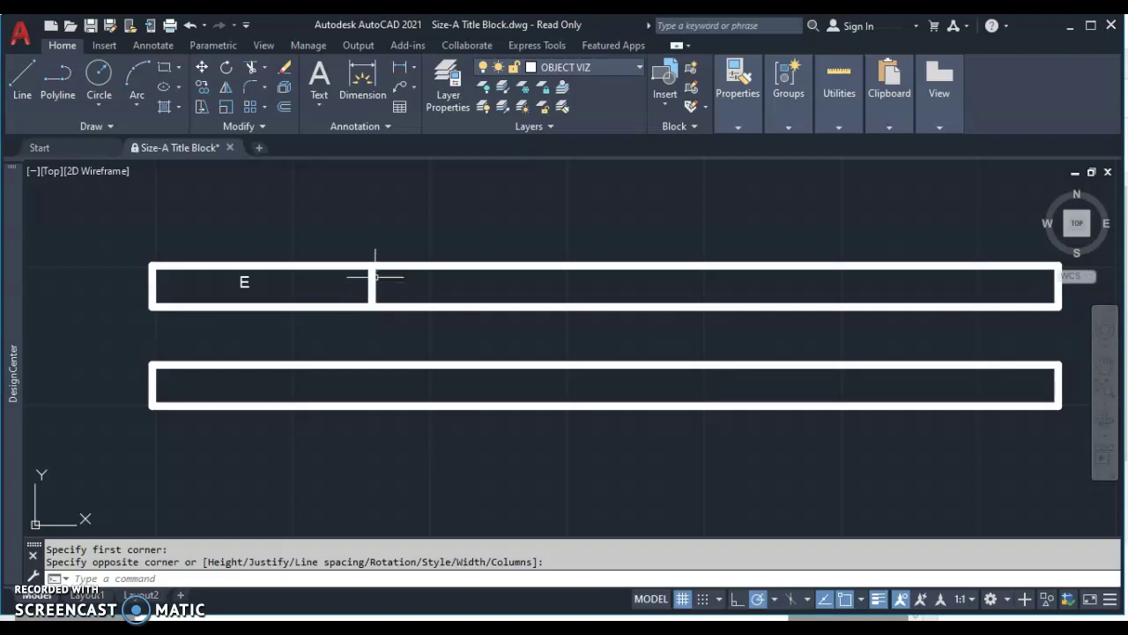
{"action": "left_click", "coordinate": [377, 284]}
Offset part E's divider line 0.125 to the right, forming a saw-cut gap
{"action": "left_click", "coordinate": [372, 288]}
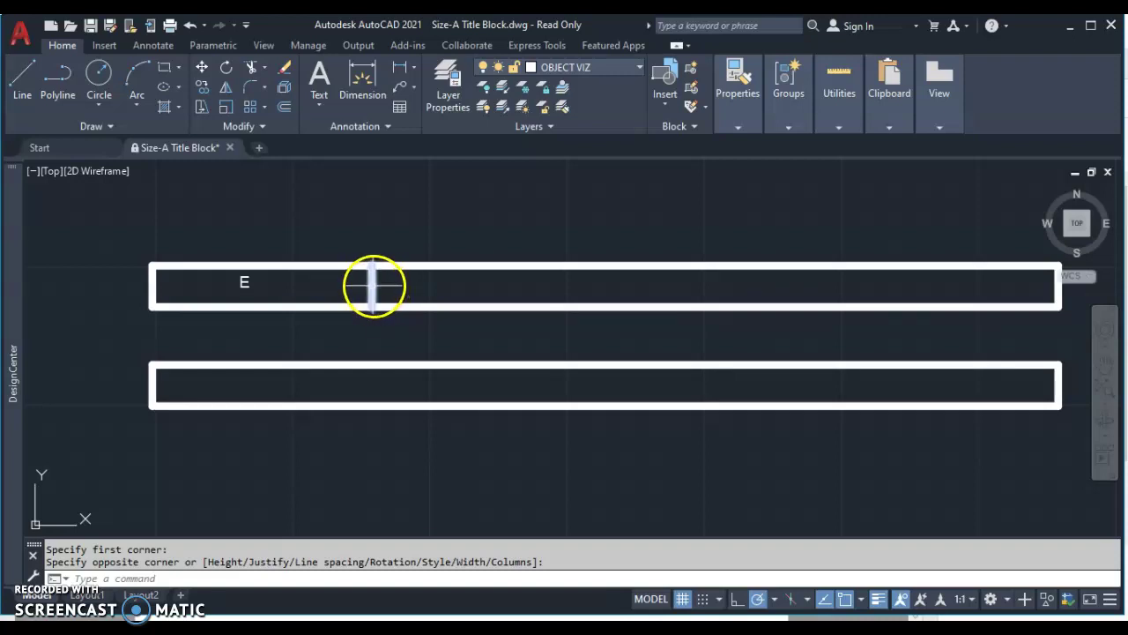
{"action": "left_click", "coordinate": [284, 108]}
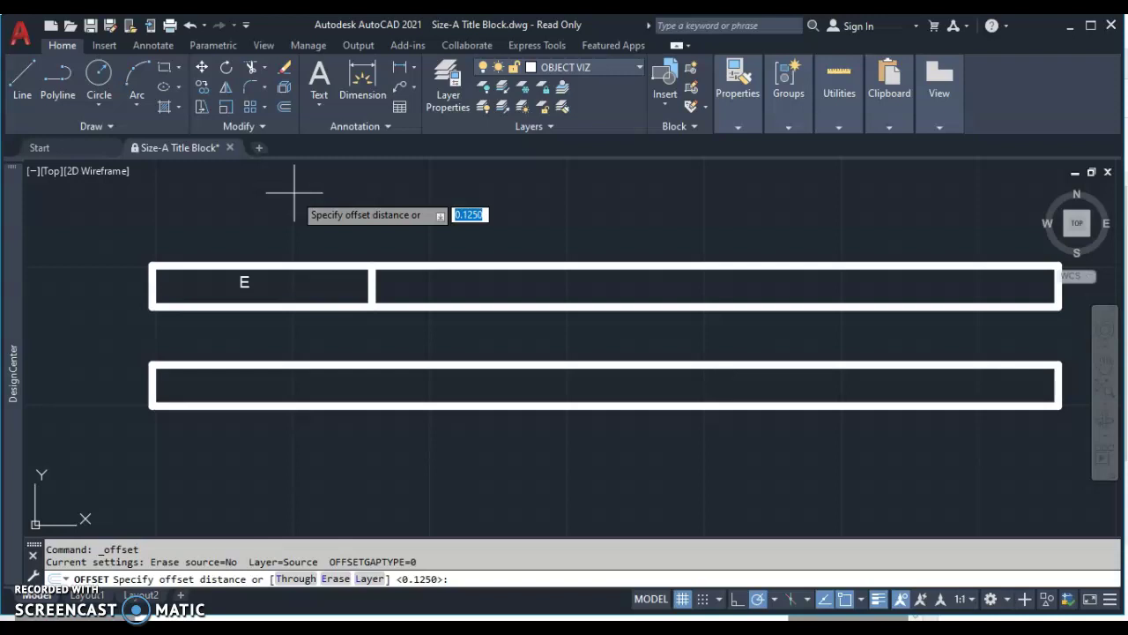
{"action": "type", "text": ".1"}
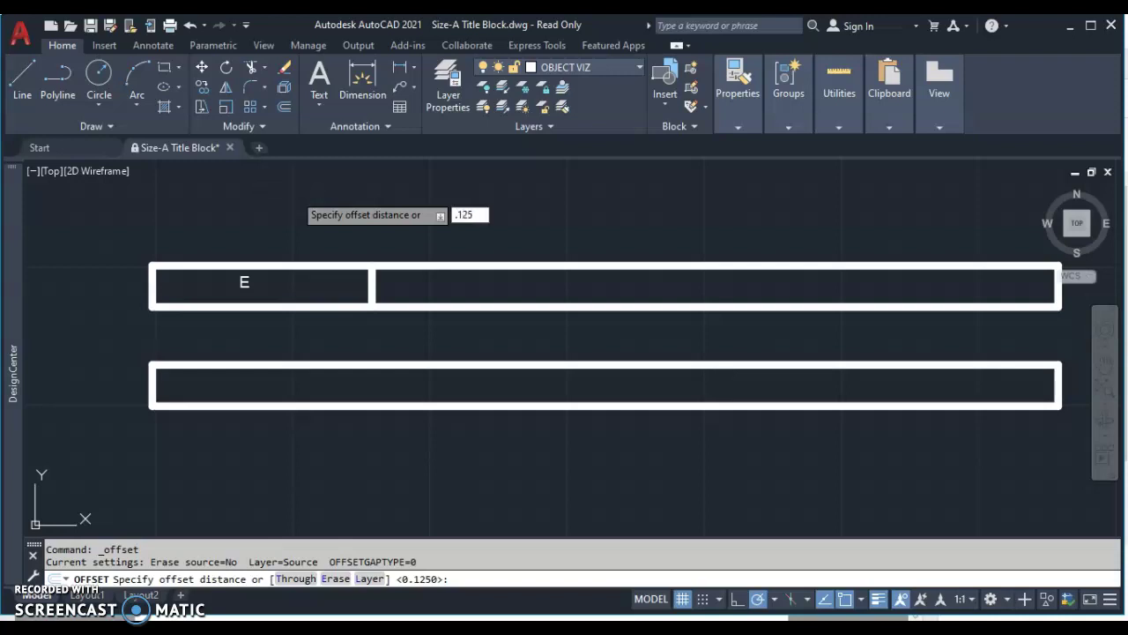
{"action": "key", "text": "Return"}
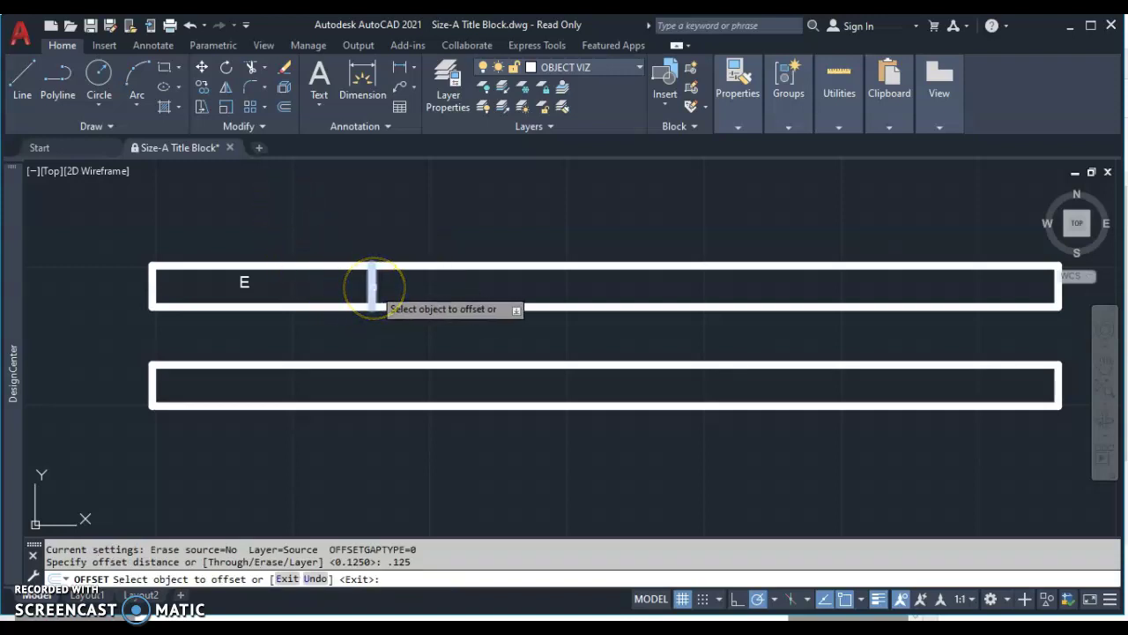
{"action": "left_click", "coordinate": [372, 284]}
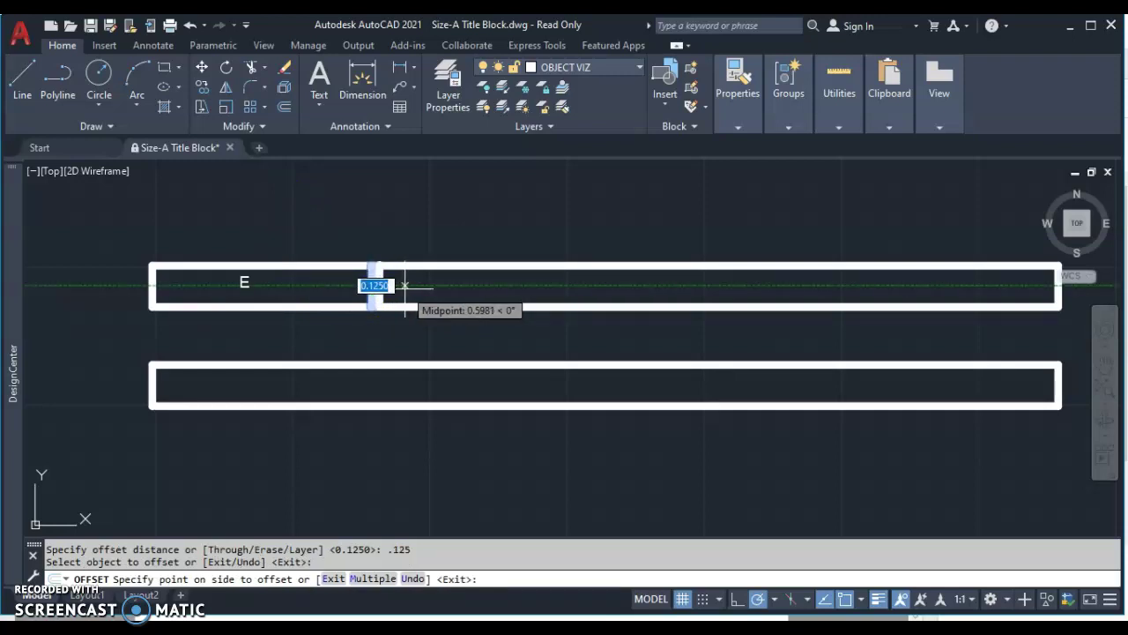
{"action": "left_click", "coordinate": [412, 285]}
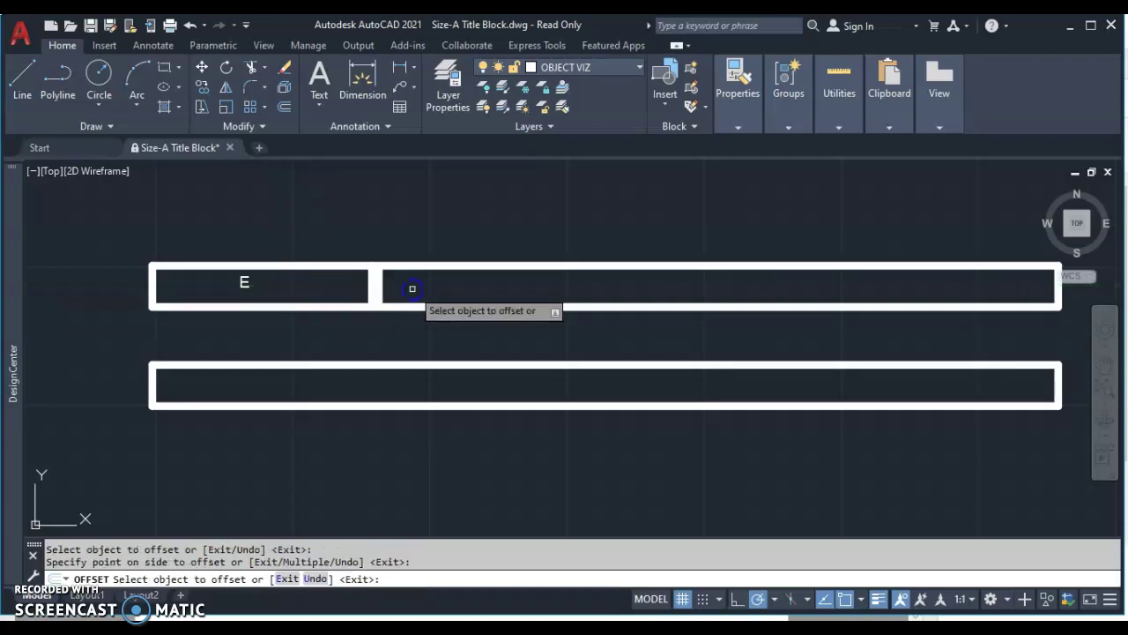
{"action": "scroll", "coordinate": [385, 285], "scroll_direction": "up", "scroll_amount": 2}
{"action": "scroll", "coordinate": [375, 289], "scroll_direction": "up", "scroll_amount": 2}
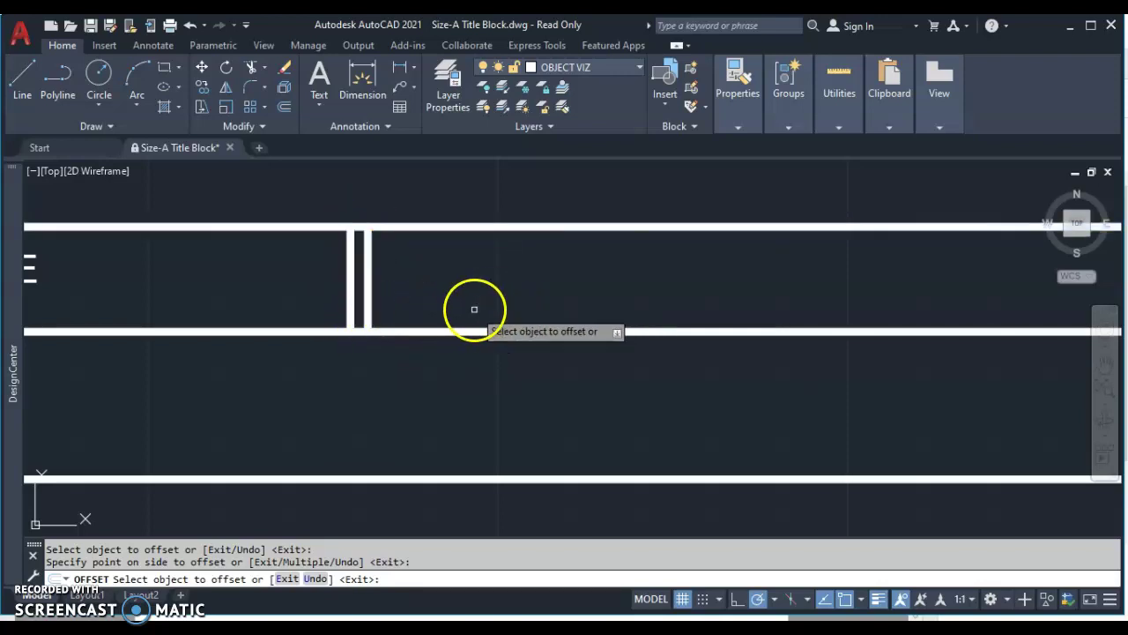
{"action": "key", "text": "Escape"}
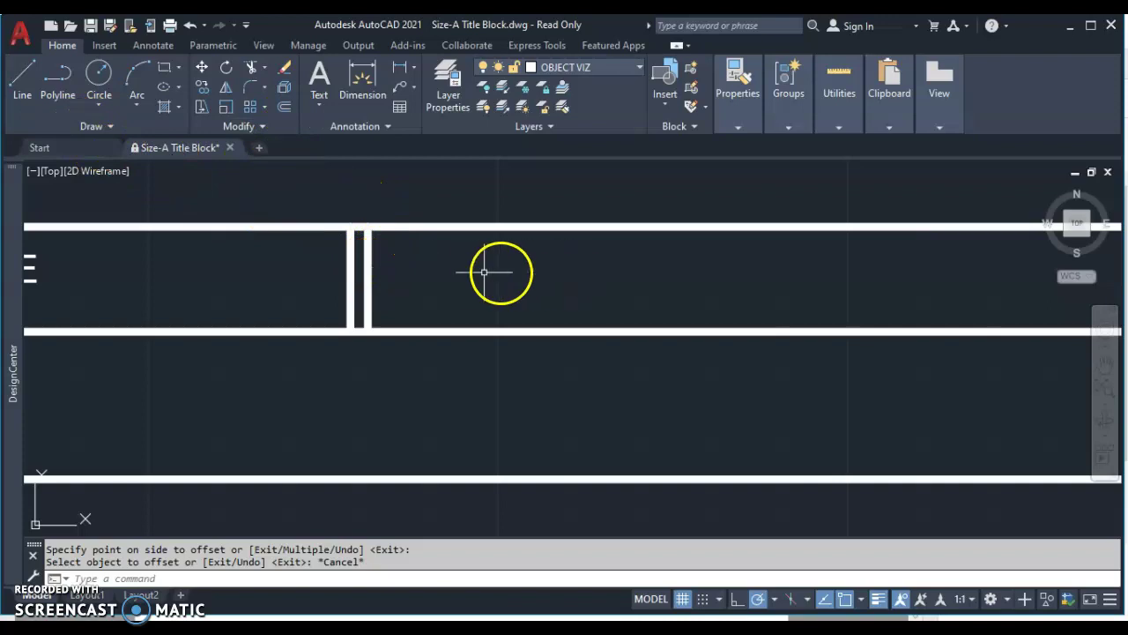
Draw a vertical divider across the upper strip 4 units right of the saw-cut gap
{"action": "left_click", "coordinate": [30, 75]}
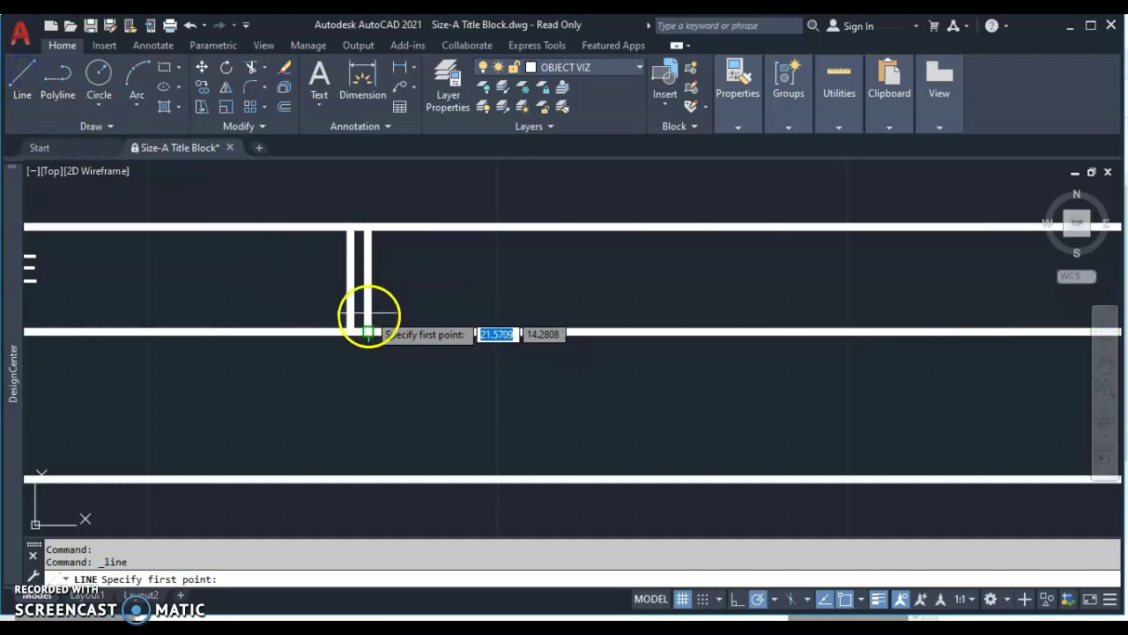
{"action": "left_click", "coordinate": [367, 332]}
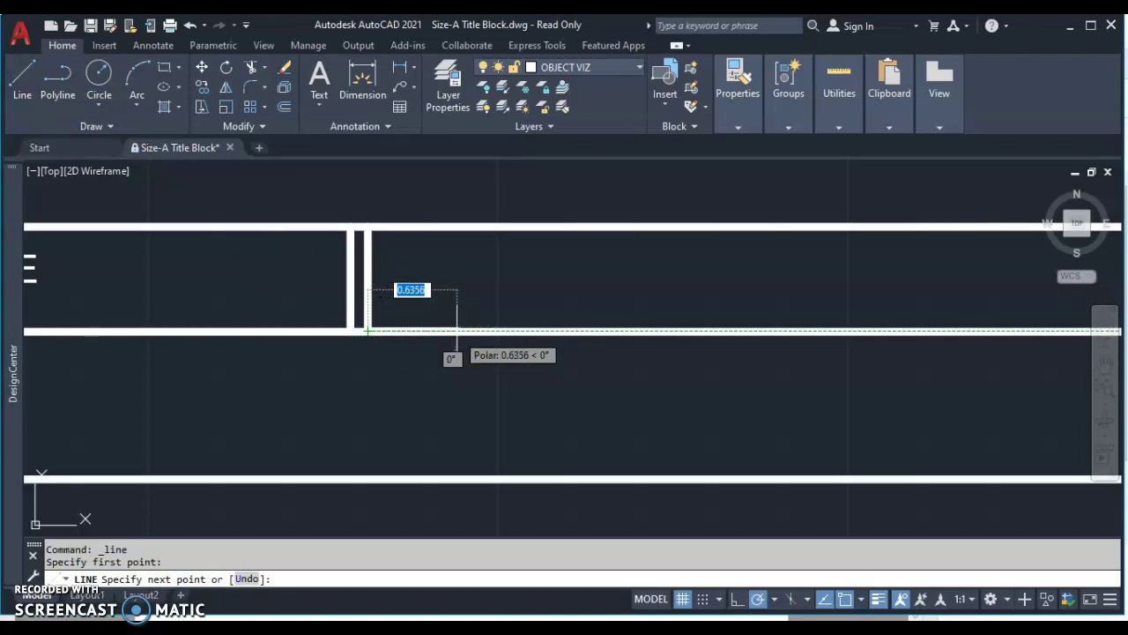
{"action": "key", "text": "BackSpace"}
{"action": "key", "text": "Return"}
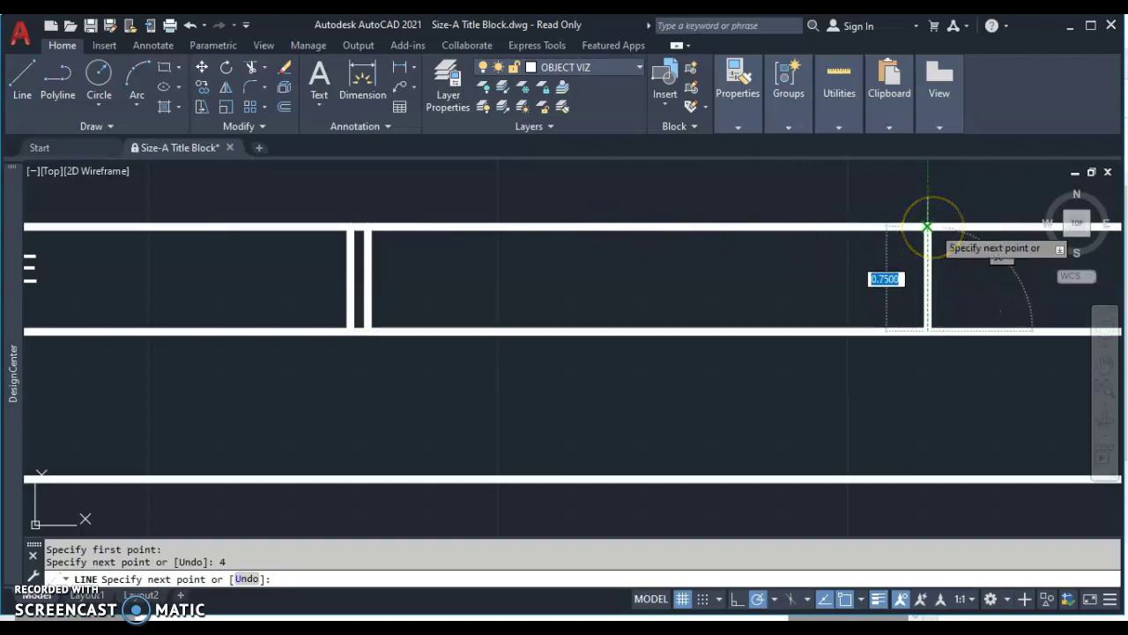
{"action": "left_click", "coordinate": [927, 227]}
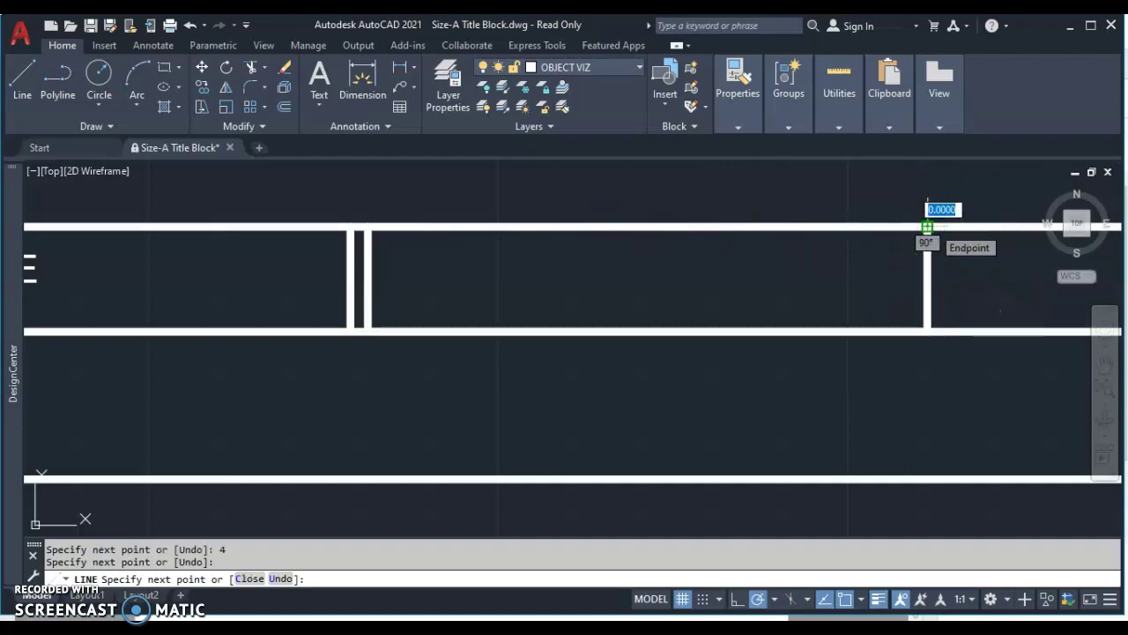
{"action": "key", "text": "Escape"}
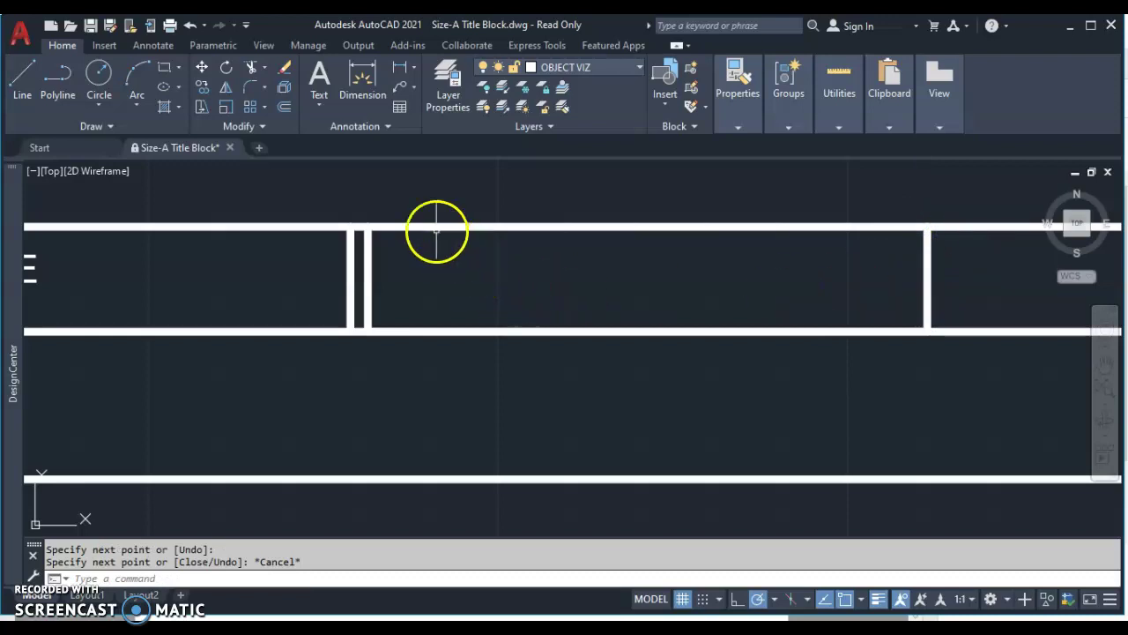
Add the multiline text label 'F' inside the new 4-unit section, then recentre the view
{"action": "left_click", "coordinate": [319, 75]}
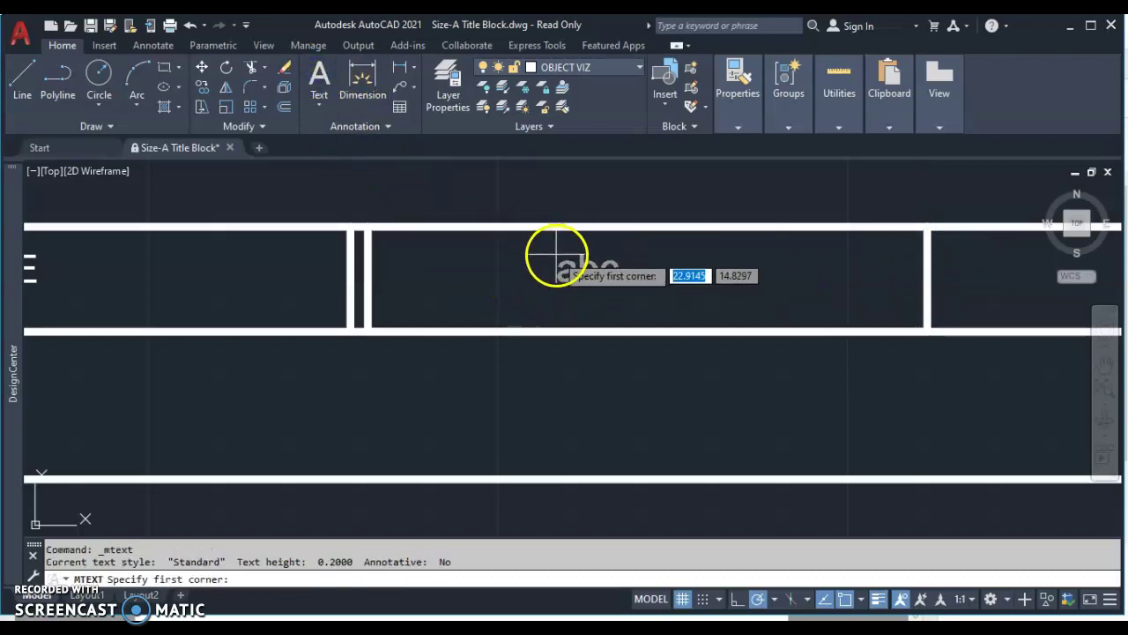
{"action": "left_click", "coordinate": [588, 259]}
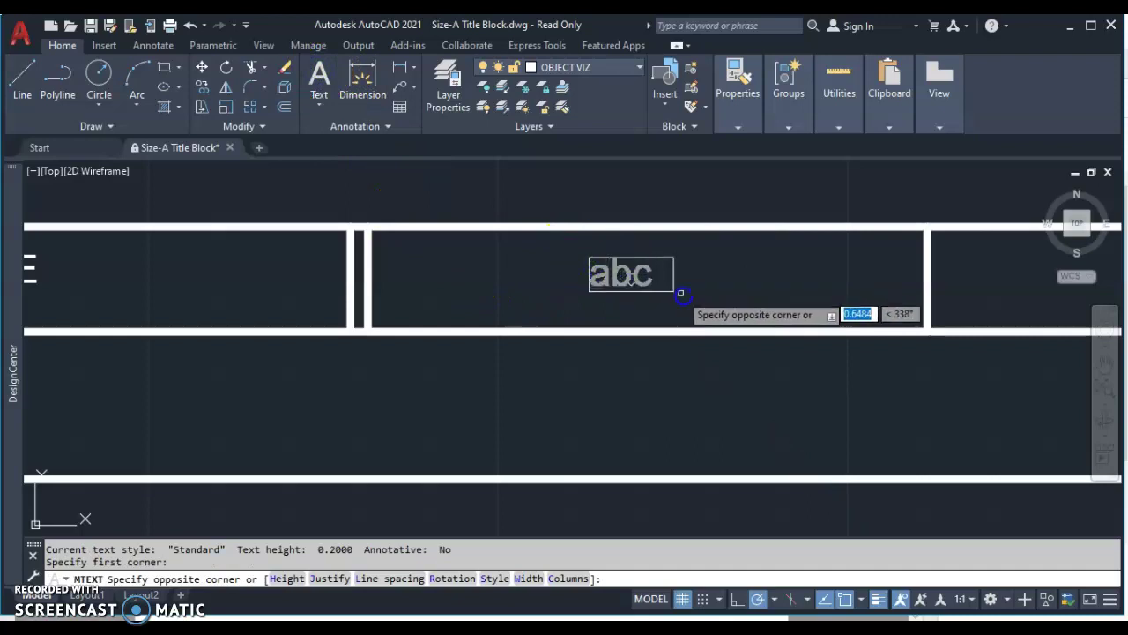
{"action": "left_click", "coordinate": [725, 303]}
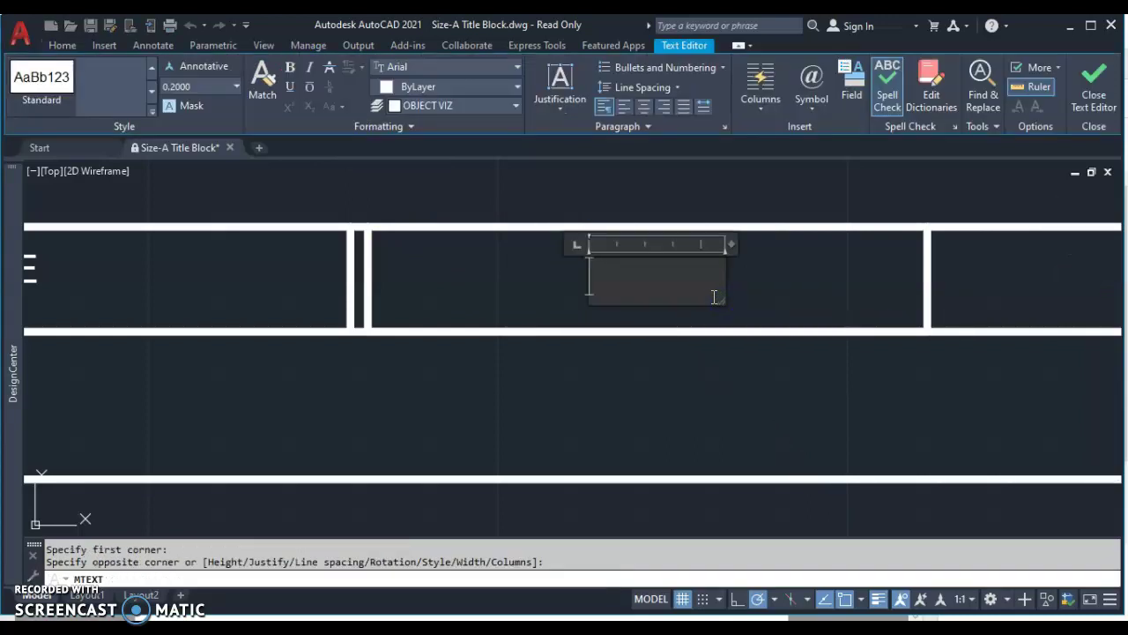
{"action": "left_click", "coordinate": [615, 351]}
{"action": "scroll", "coordinate": [555, 381], "scroll_direction": "down", "scroll_amount": 4}
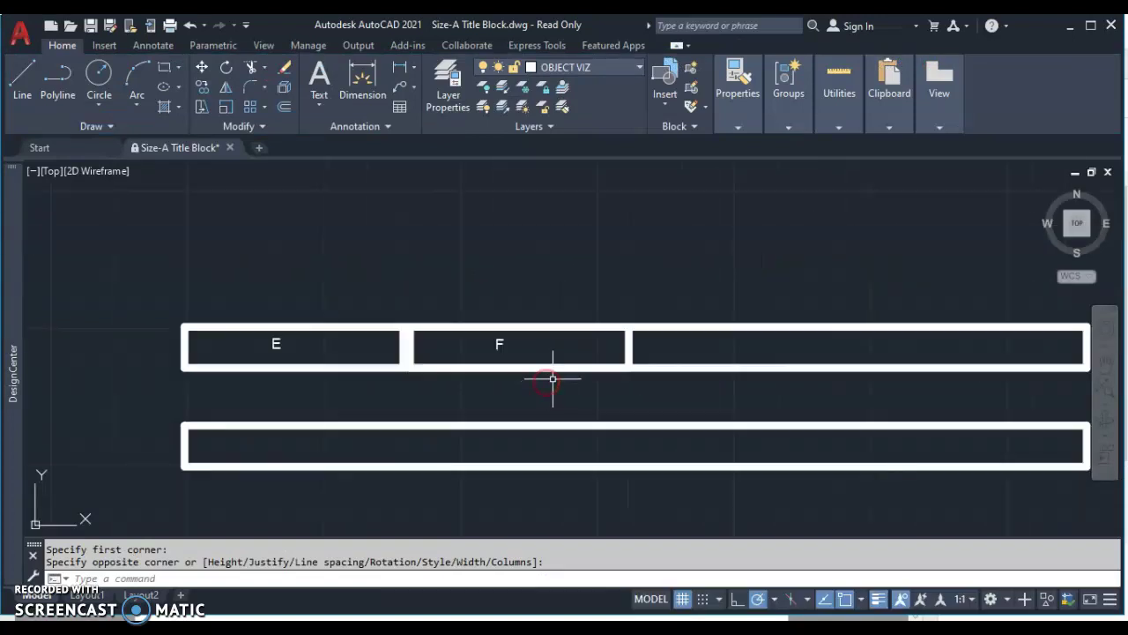
{"action": "middle_click_drag", "start_coordinate": [650, 379], "coordinate": [541, 378]}
{"action": "scroll", "coordinate": [537, 372], "scroll_direction": "up", "scroll_amount": 2}
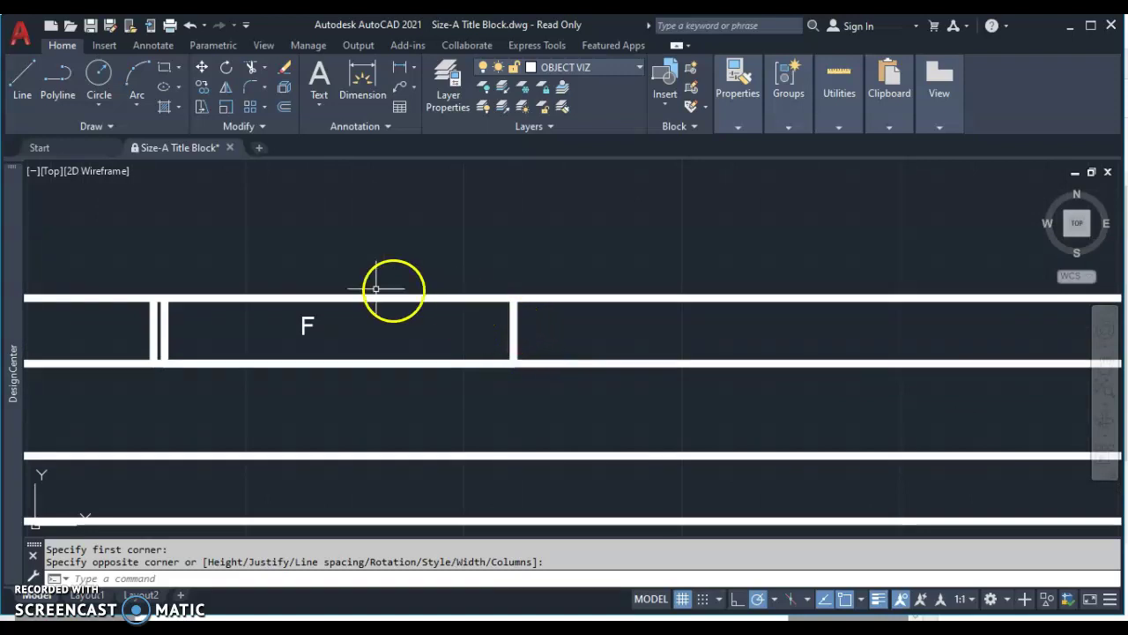
Offset part F's end line 0.125 to the right, creating a second saw-cut gap
{"action": "mouse_move", "coordinate": [163, 153]}
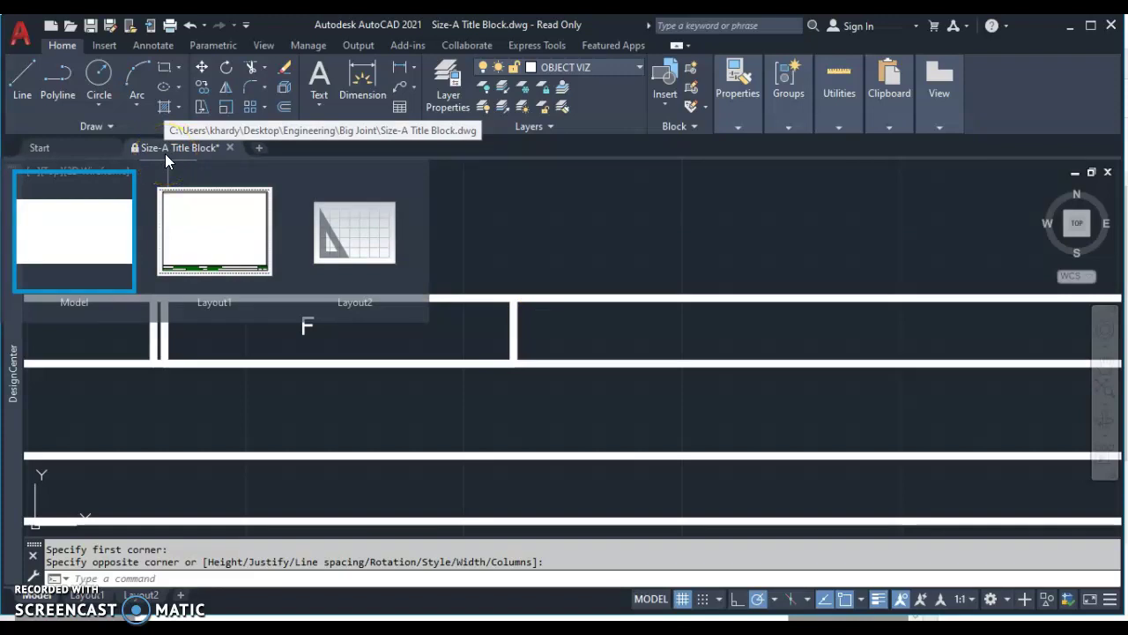
{"action": "left_click", "coordinate": [286, 106]}
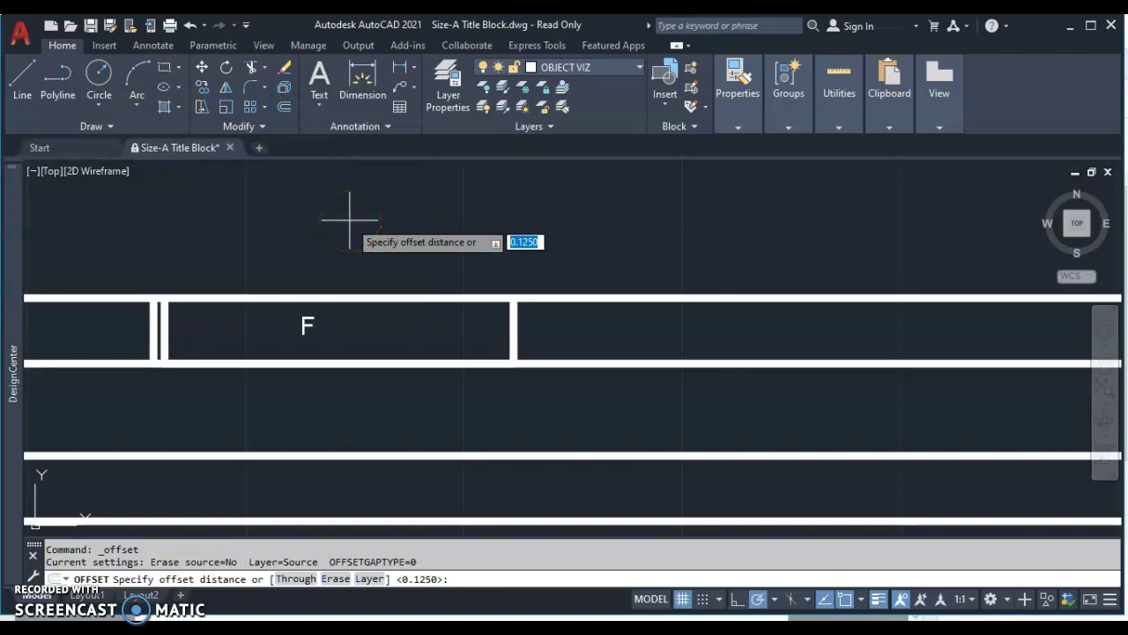
{"action": "key", "text": "Return"}
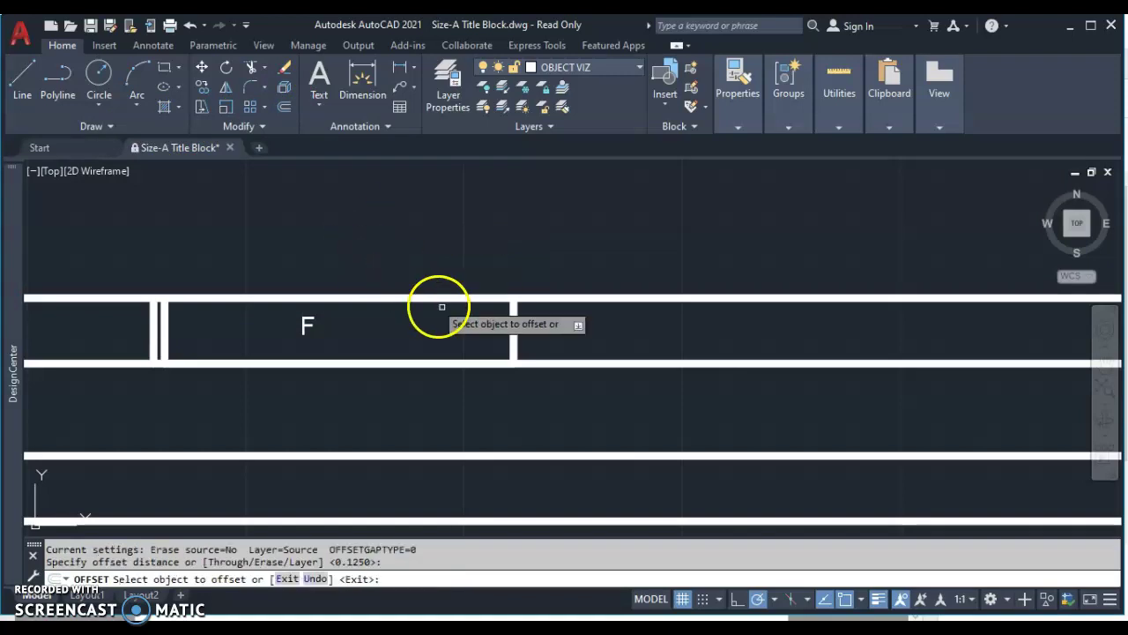
{"action": "left_click", "coordinate": [513, 322]}
{"action": "left_click", "coordinate": [532, 321]}
{"action": "left_click", "coordinate": [519, 322]}
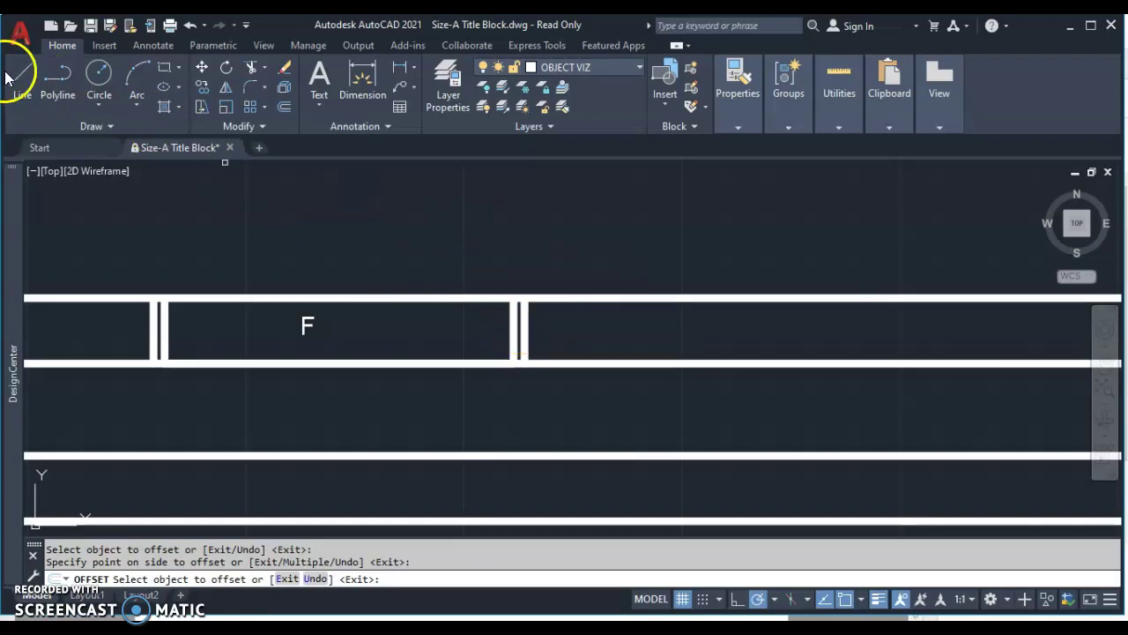
{"action": "left_click", "coordinate": [207, 221]}
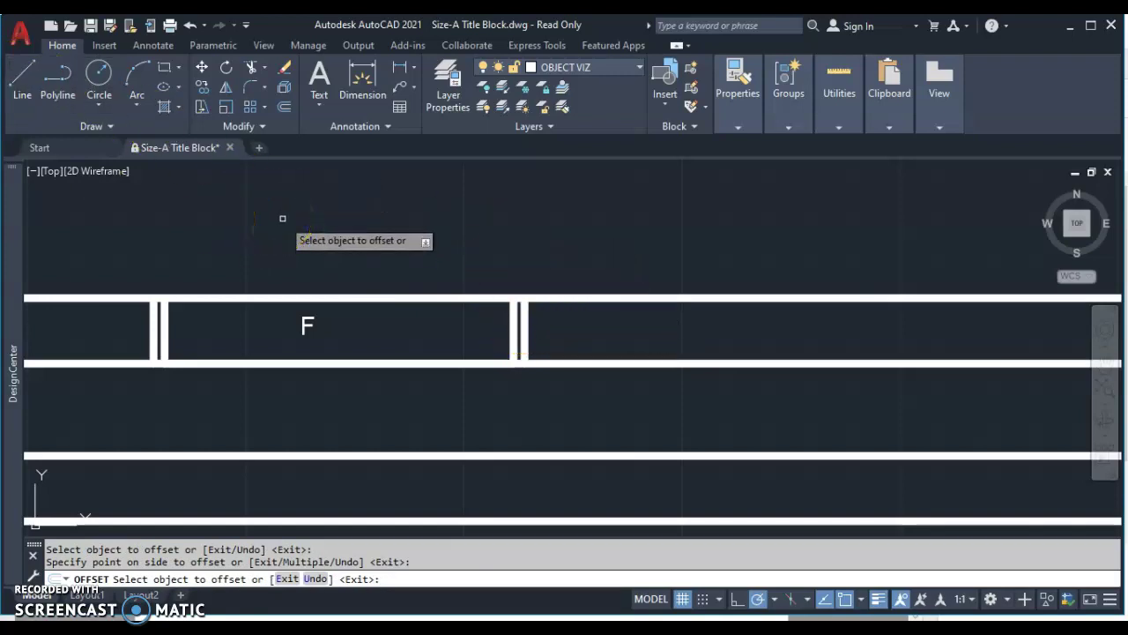
{"action": "key", "text": "Escape"}
Draw a 135° cut line from 5 units past part F's gap up to the strip's top edge
{"action": "left_click", "coordinate": [21, 77]}
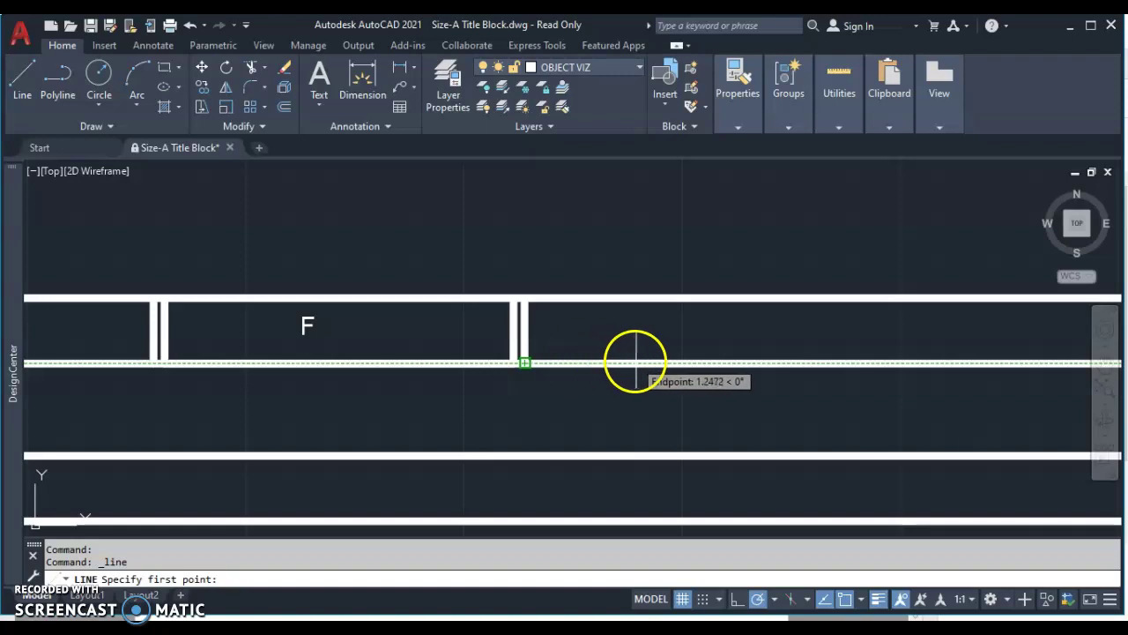
{"action": "type", "text": "5"}
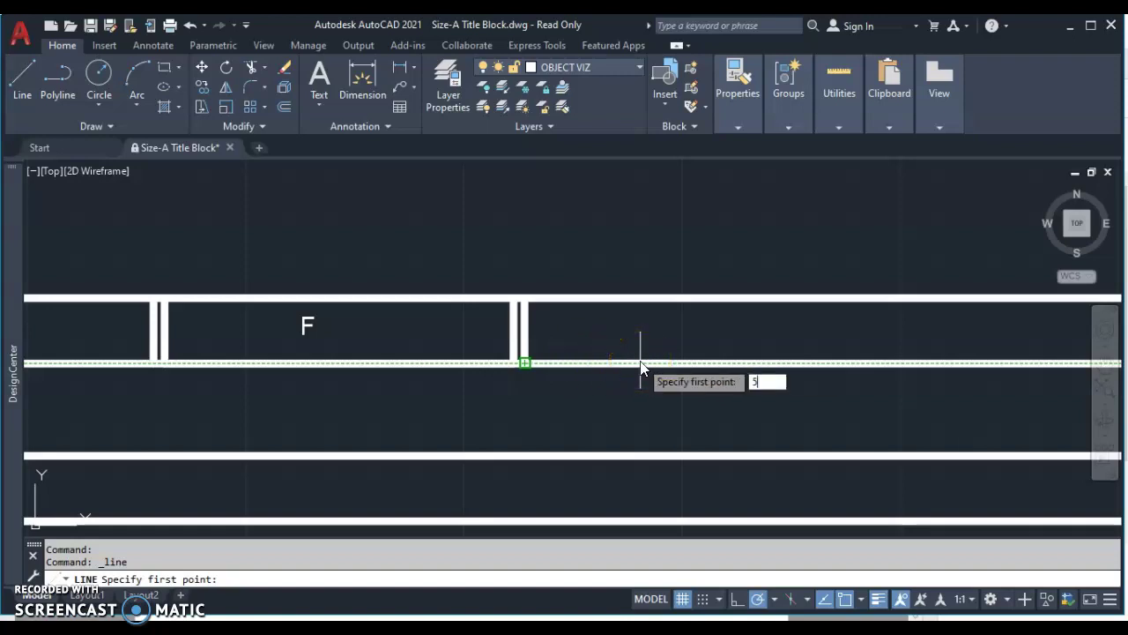
{"action": "key", "text": "Return"}
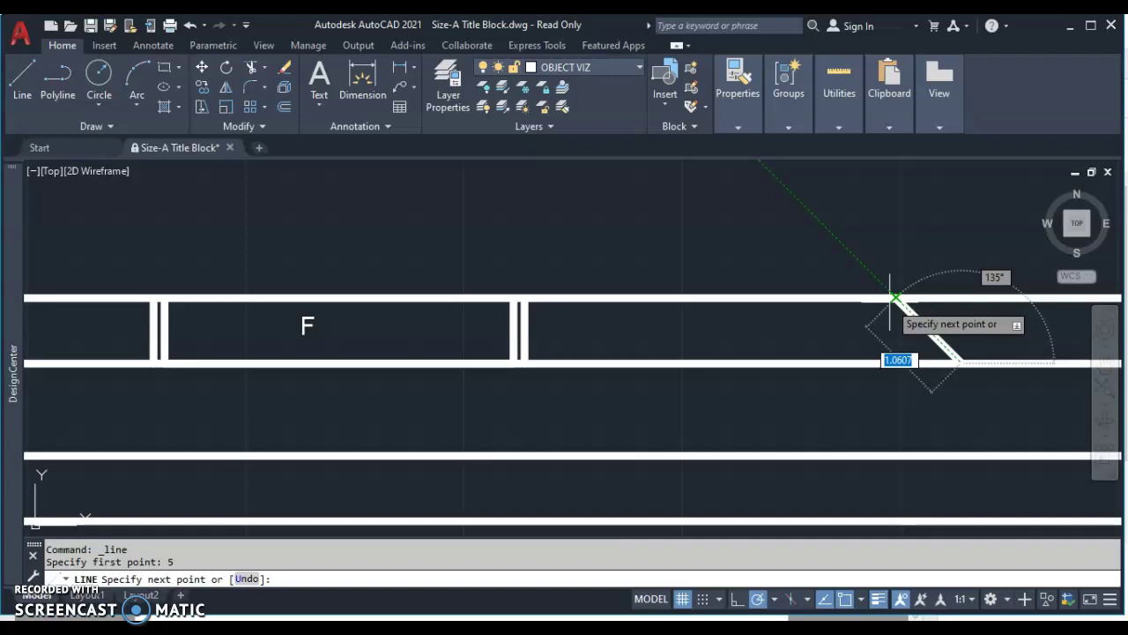
{"action": "left_click", "coordinate": [893, 298]}
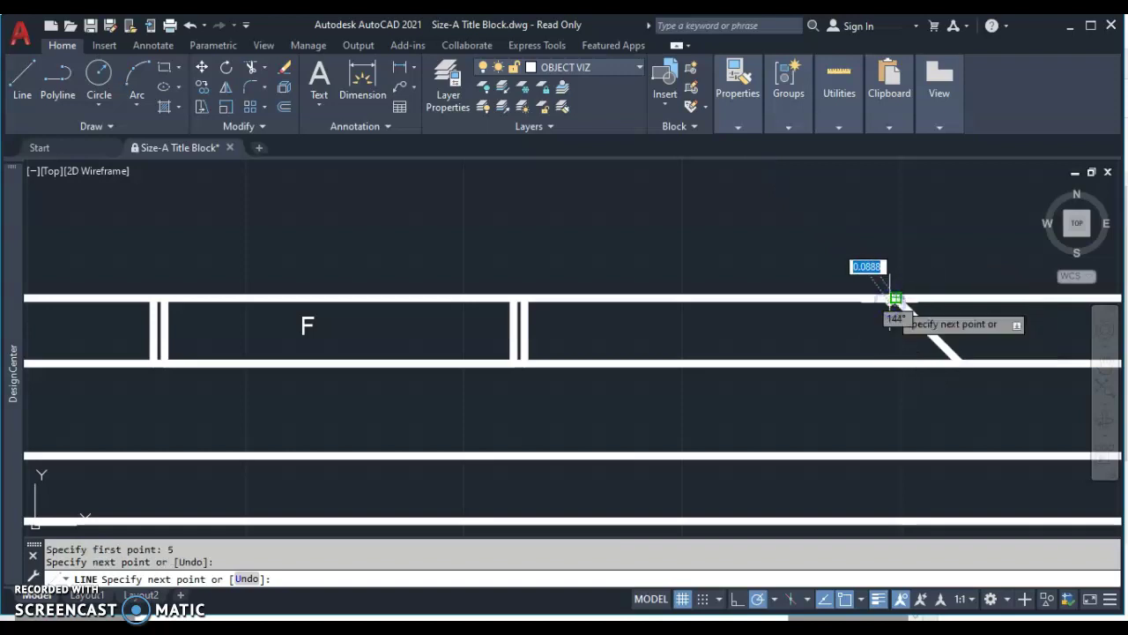
{"action": "key", "text": "Escape"}
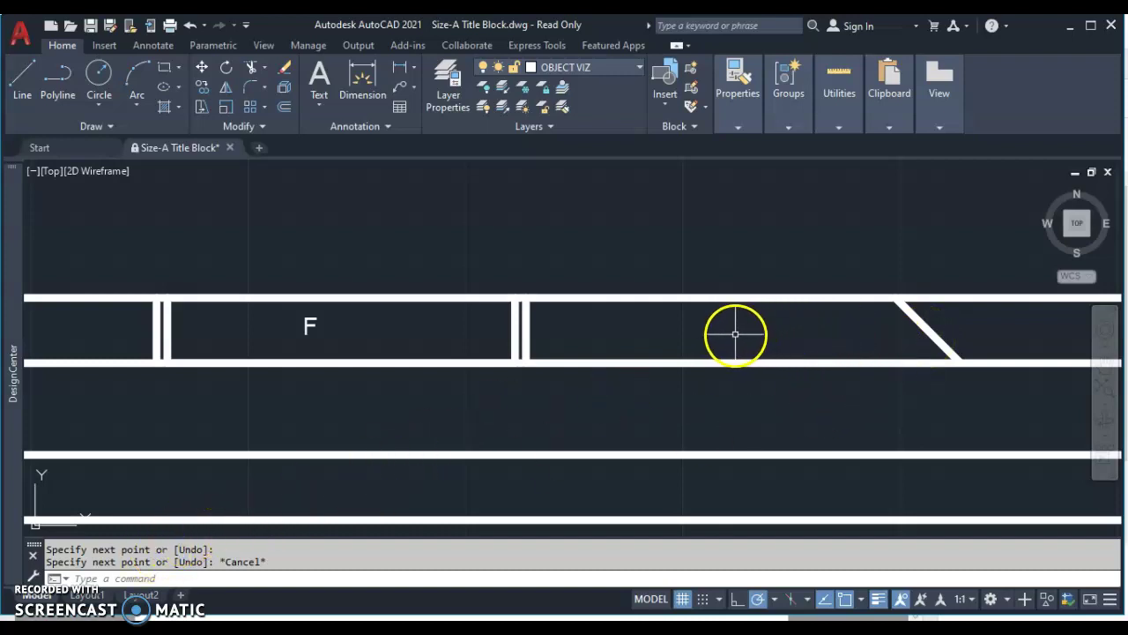
{"action": "scroll", "coordinate": [700, 327], "scroll_direction": "down", "scroll_amount": 1}
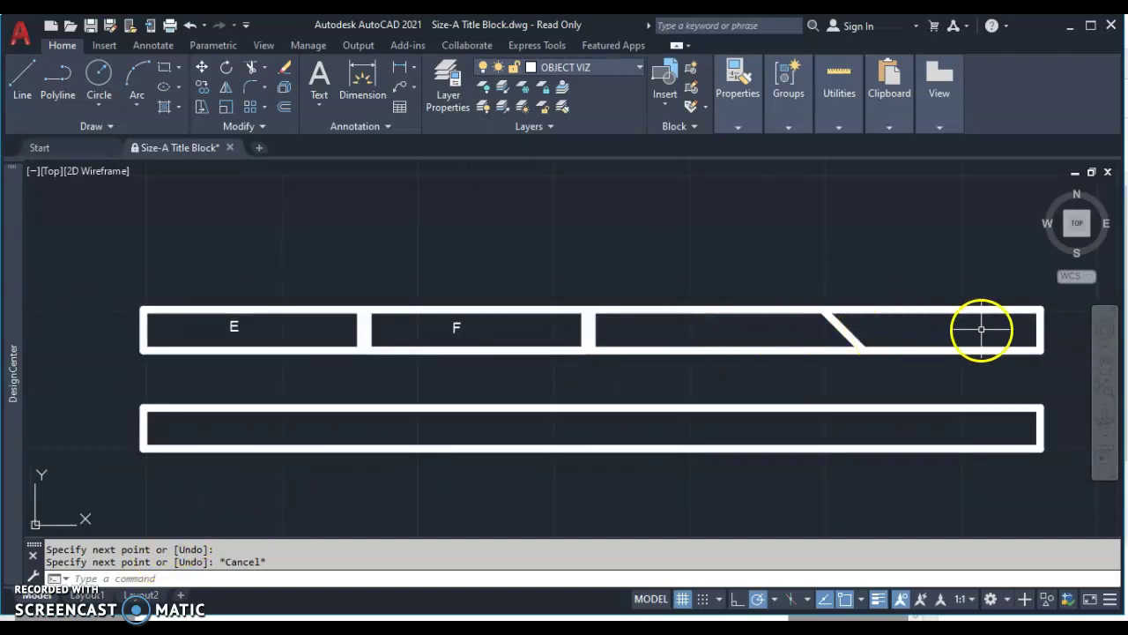